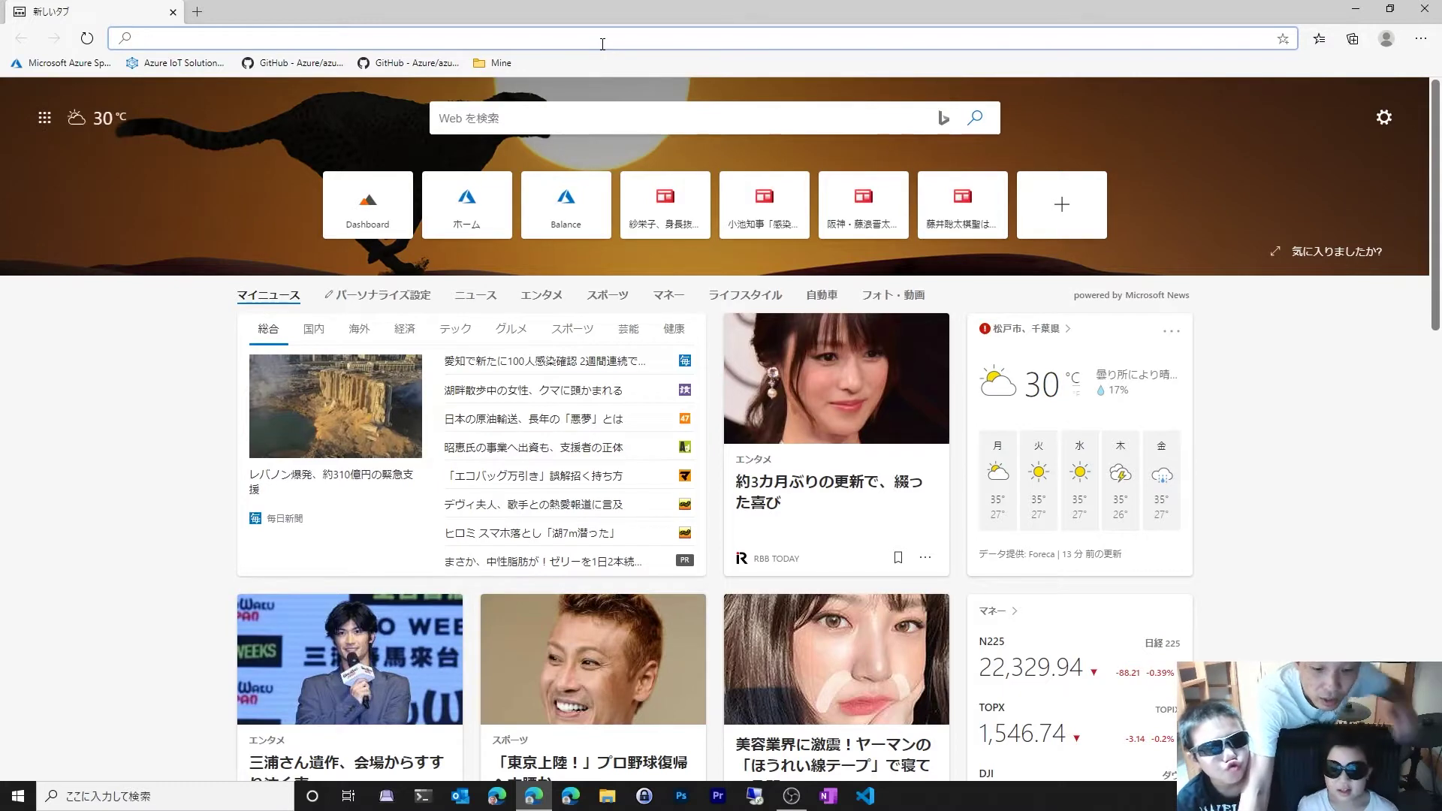
Open portal.azure.com, sign in with the listed account and dismiss the Azure Advisor recommendation
type("portal.azure.com")
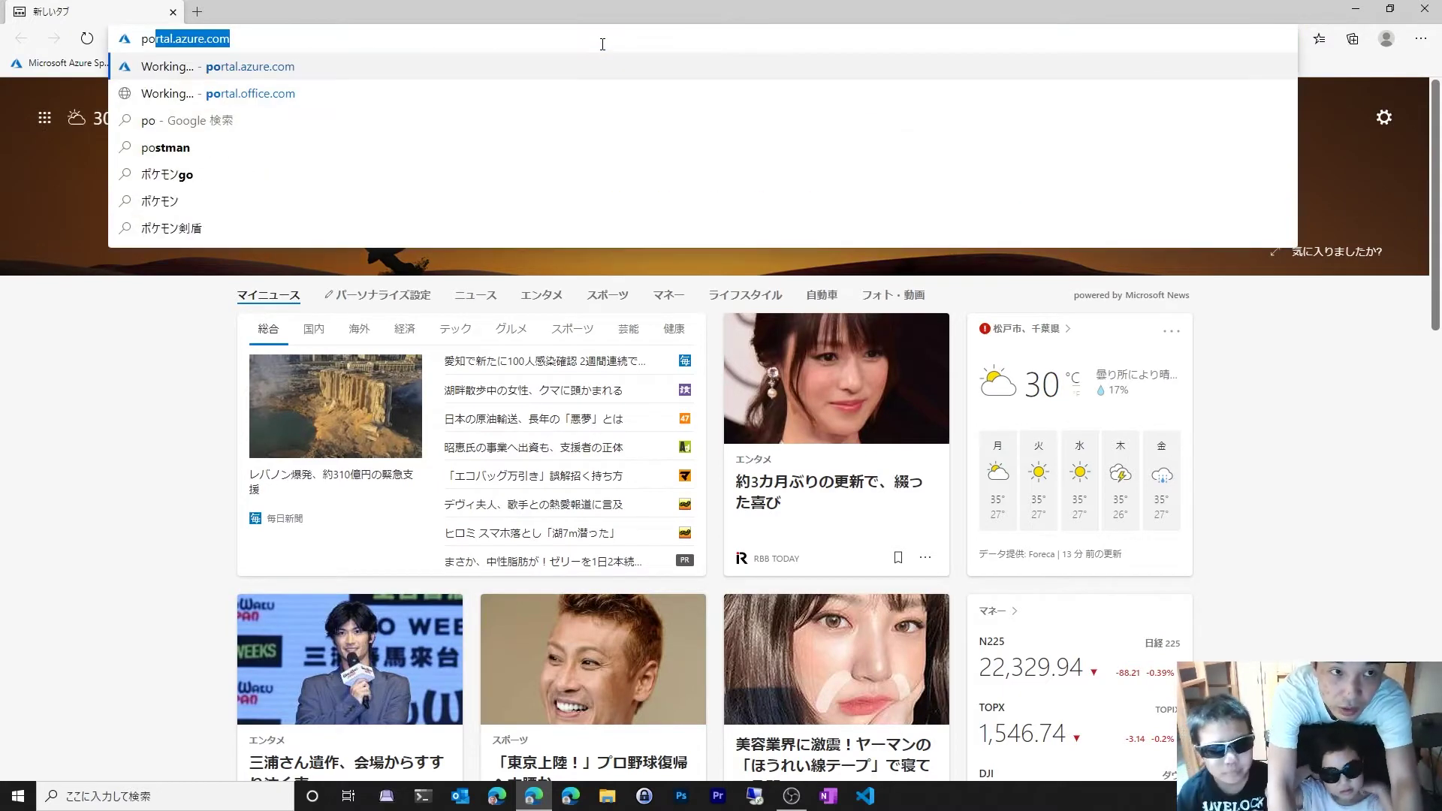
key("Return")
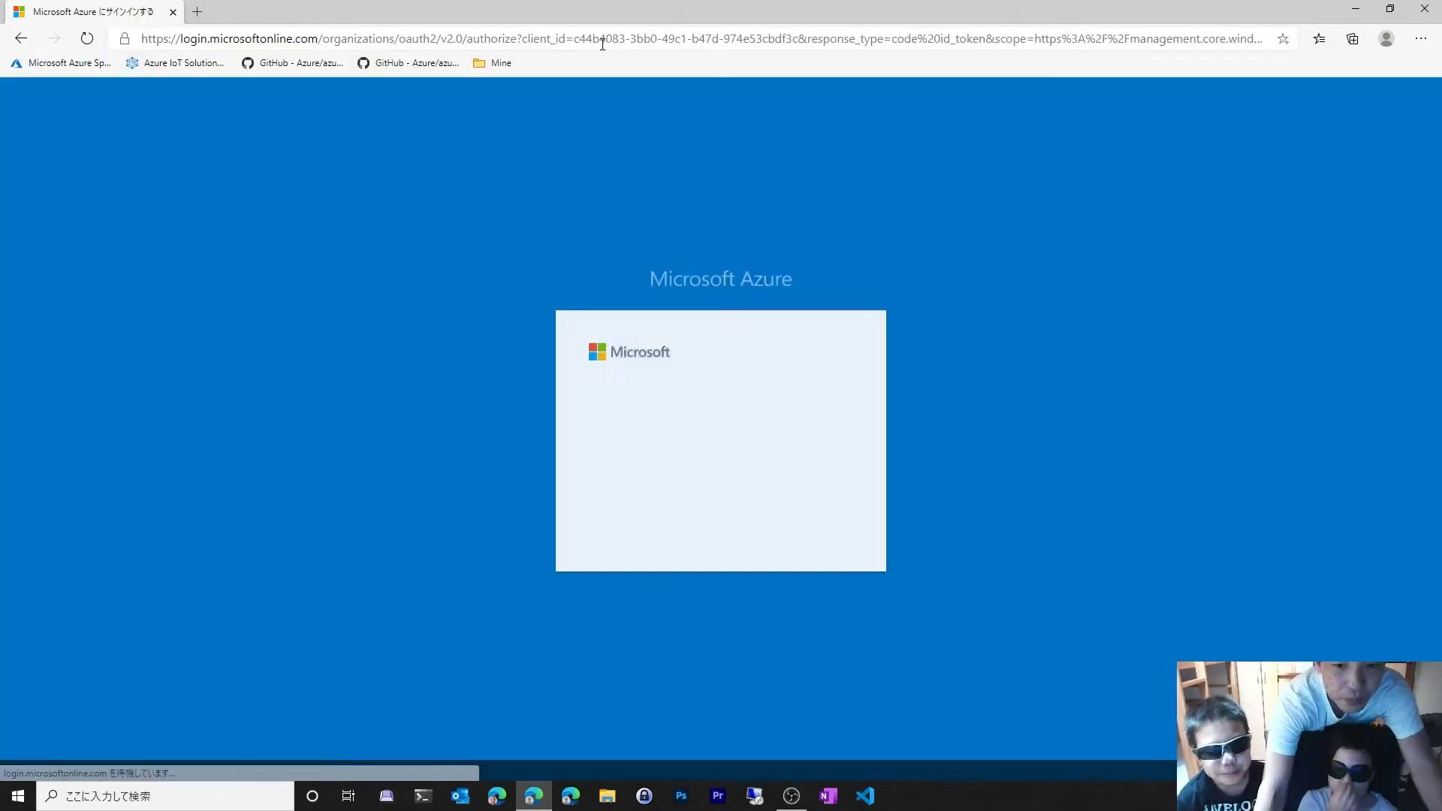
left_click(669, 432)
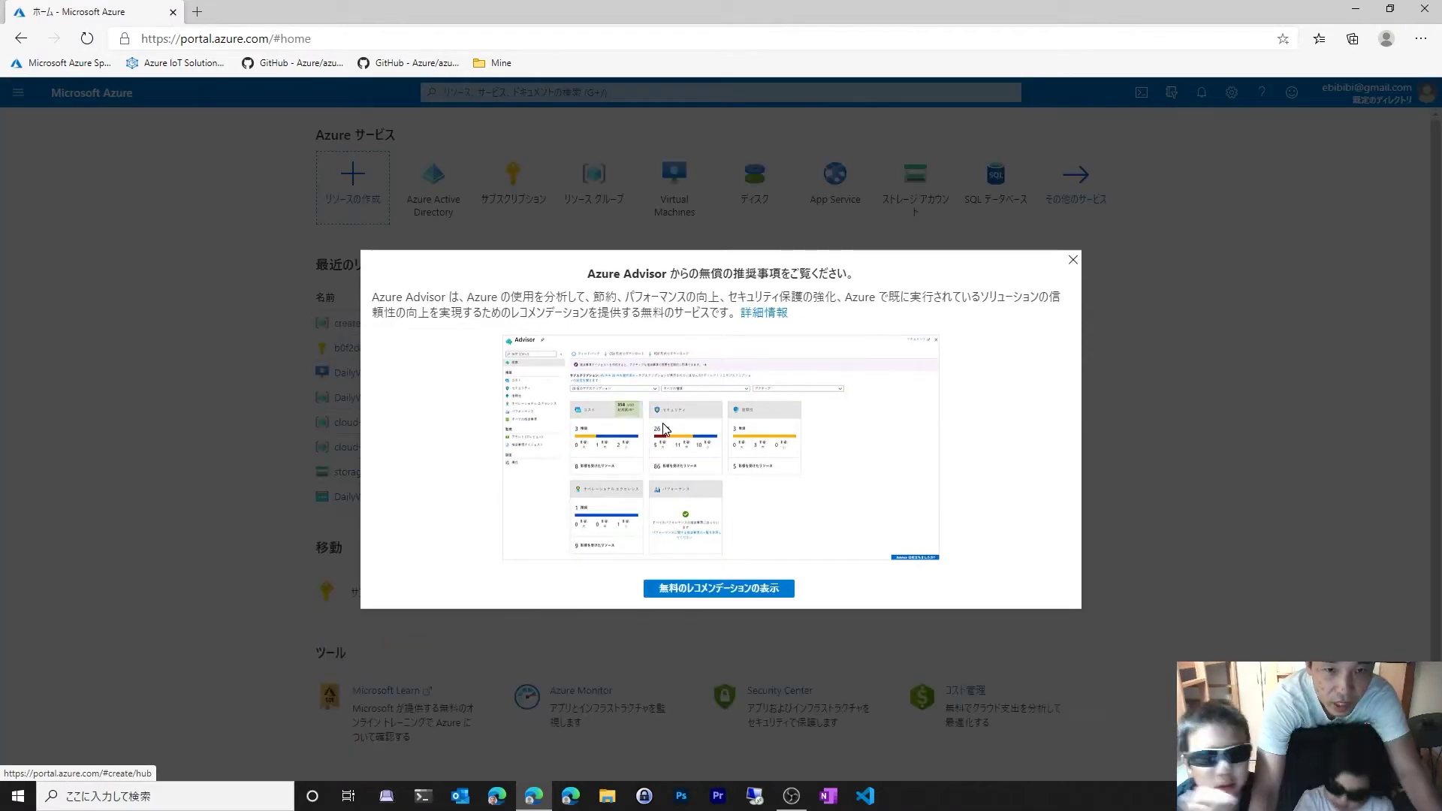
left_click(1072, 261)
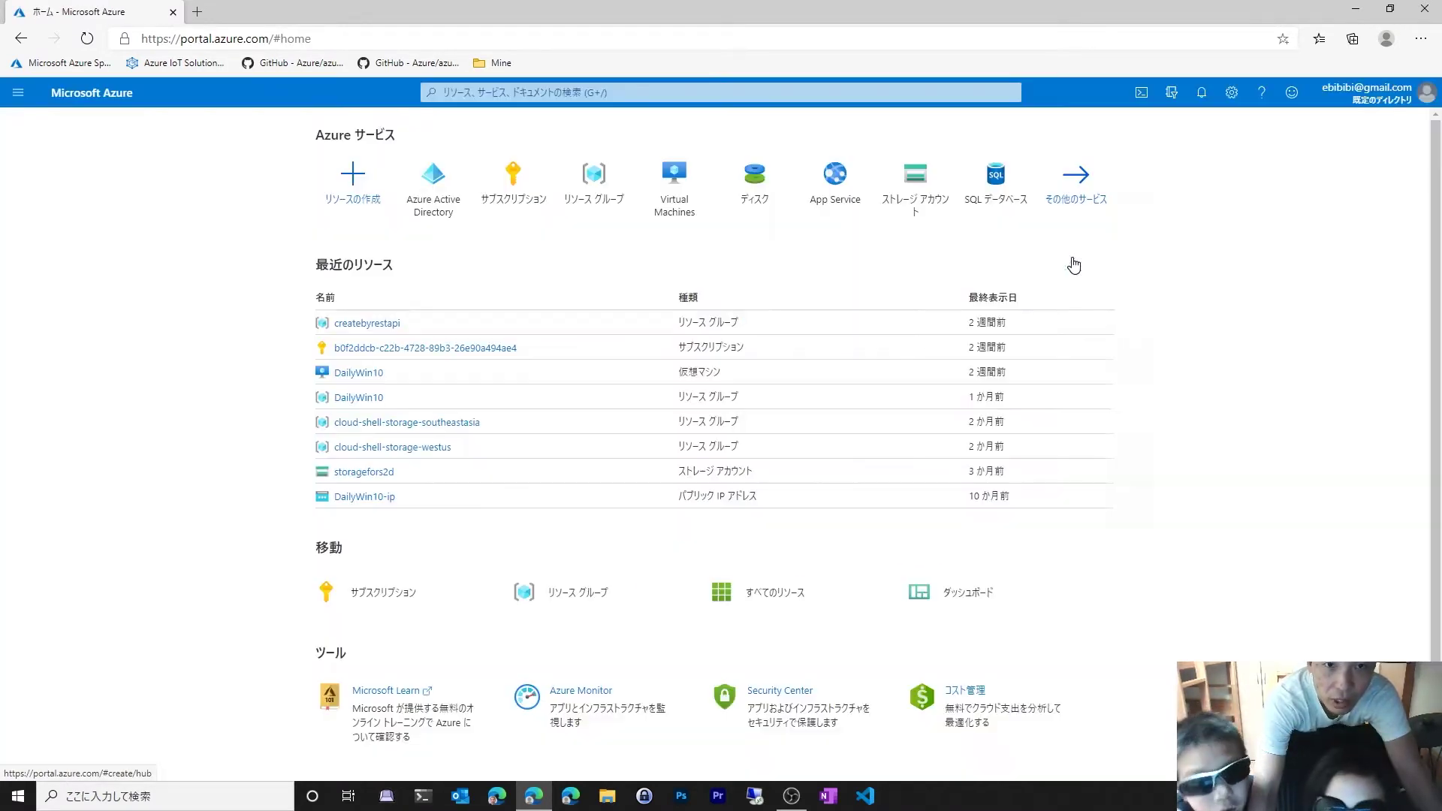
Check the subscriptions available to the account and return to the portal home page
left_click(509, 186)
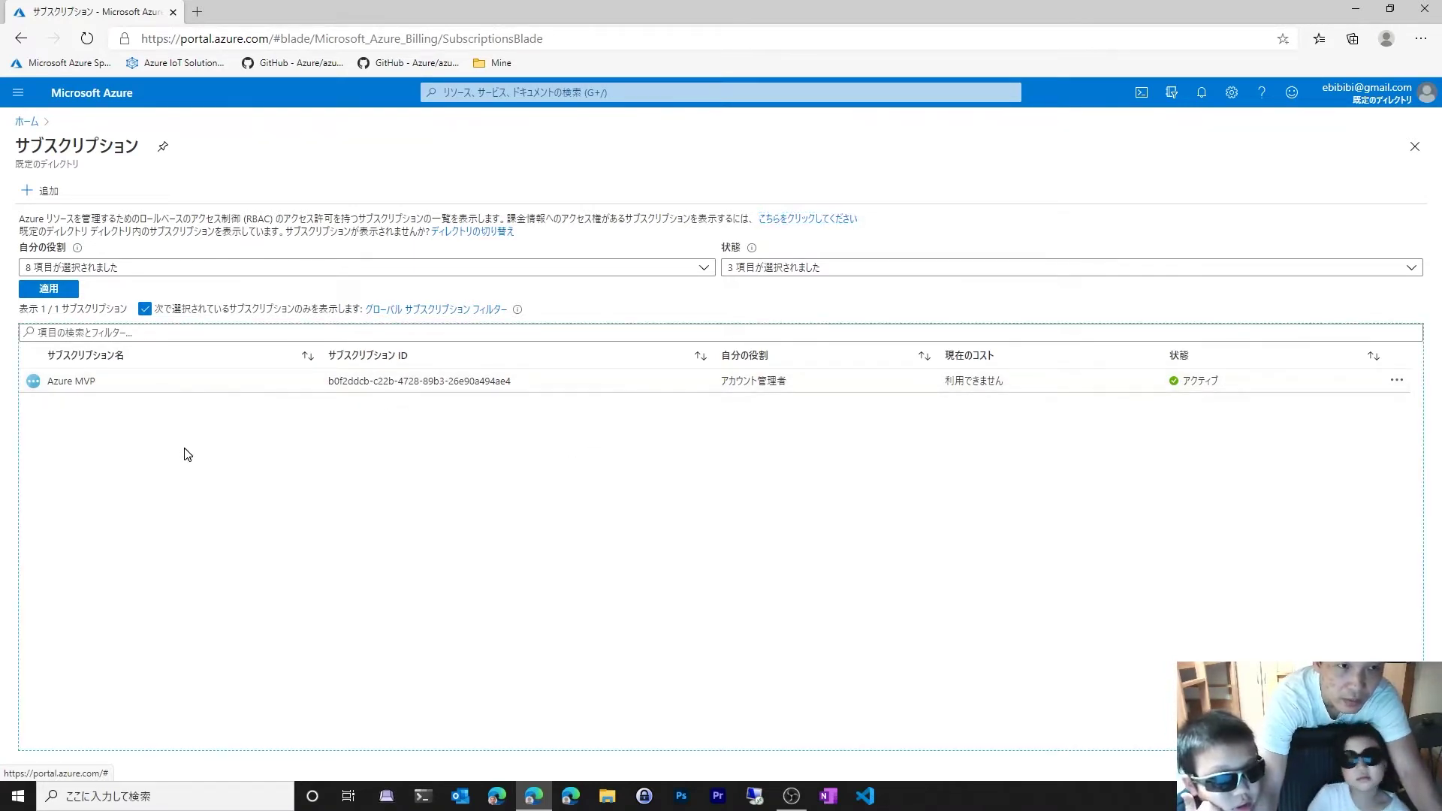
left_click(26, 121)
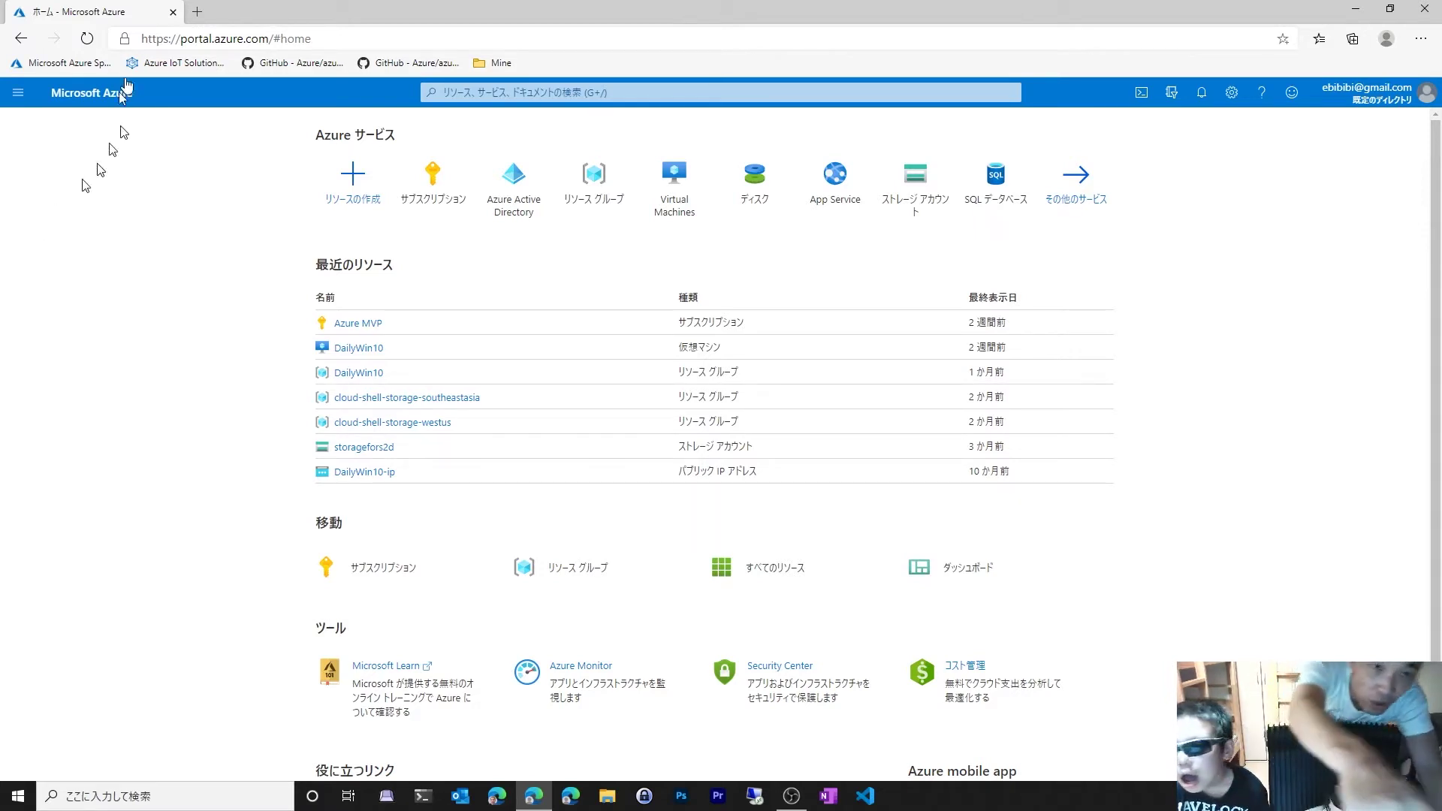
Start creating an Azure AD Domain Services resource from the Marketplace's ID category
left_click(377, 169)
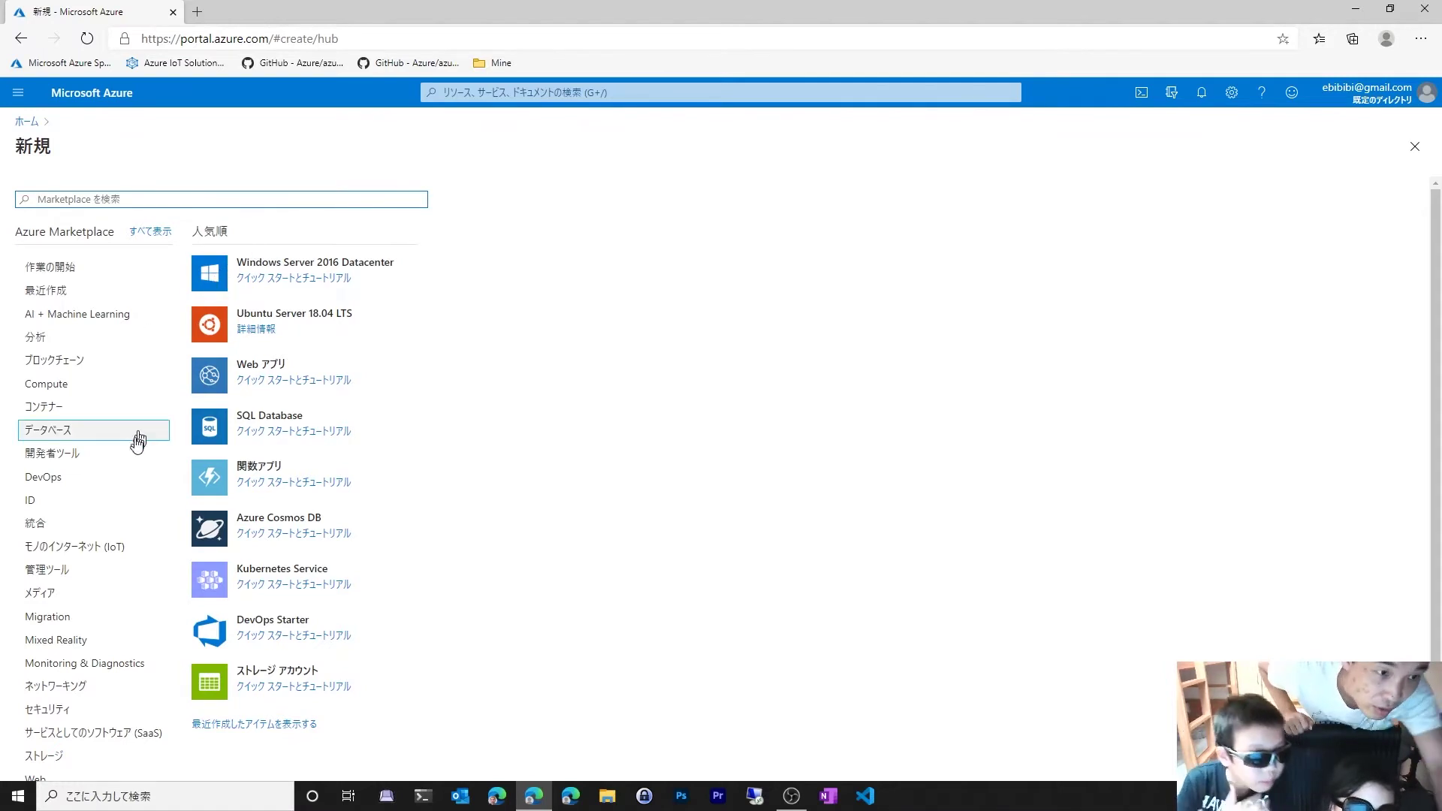
left_click(90, 509)
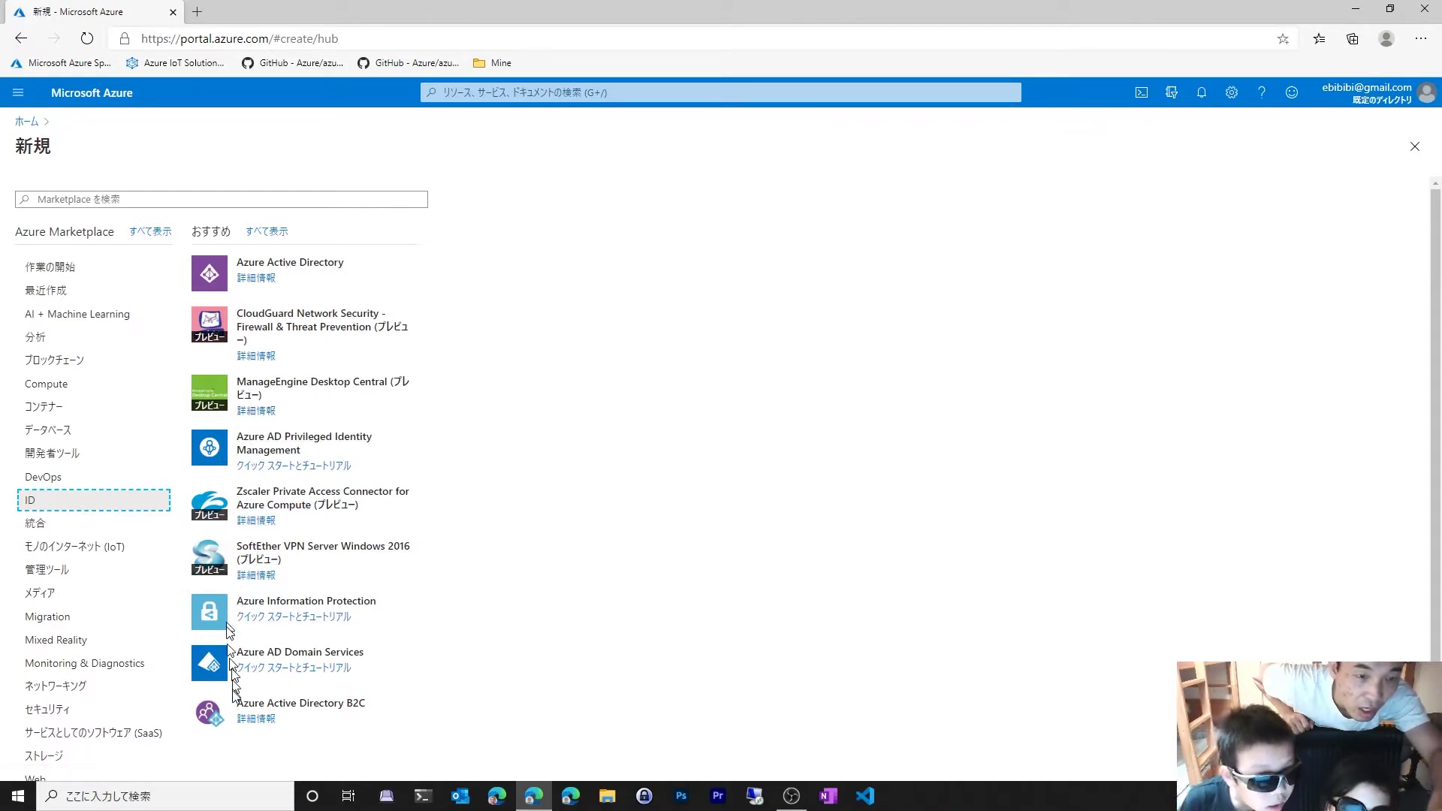
left_click(273, 664)
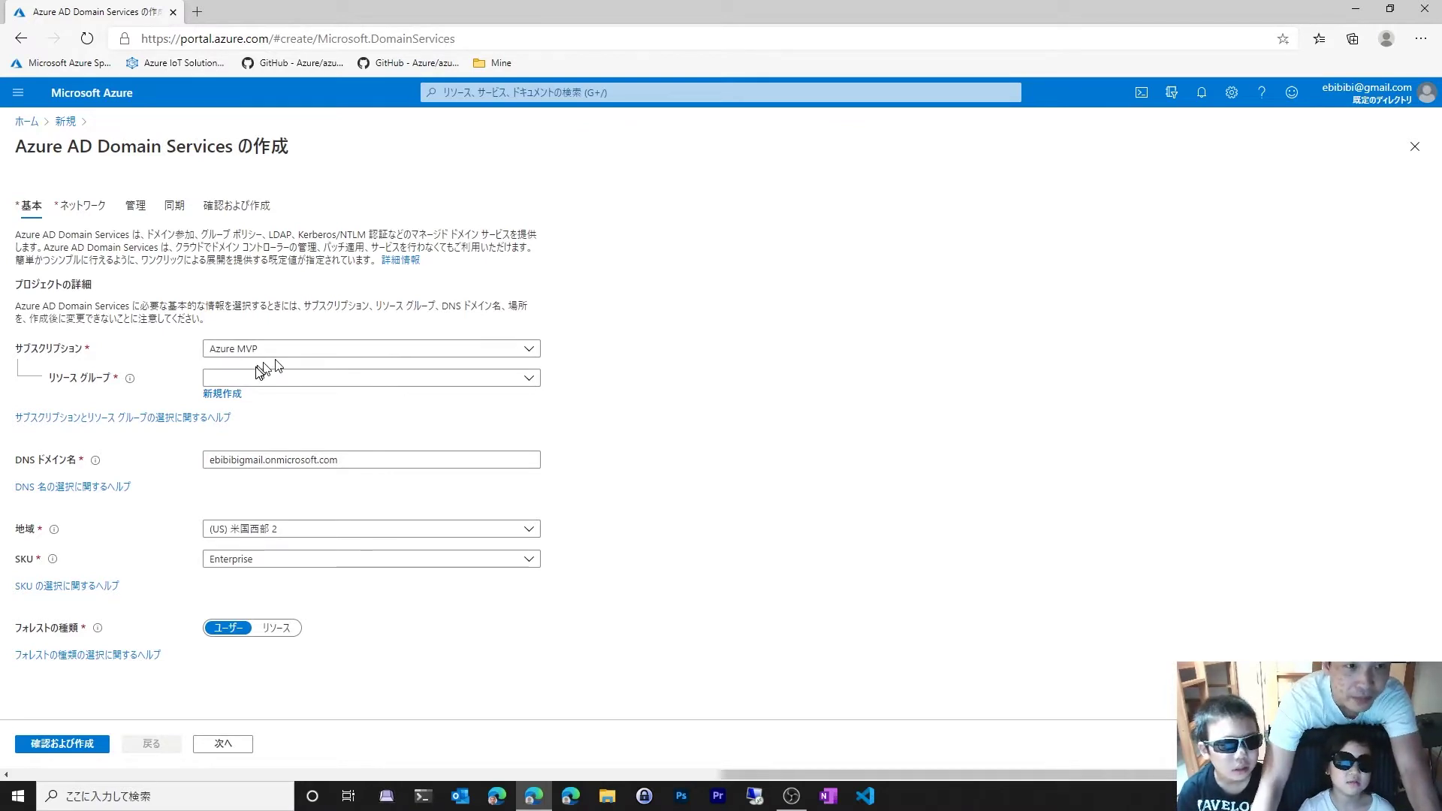
Create a new resource group named AADDS for the managed domain
left_click(225, 403)
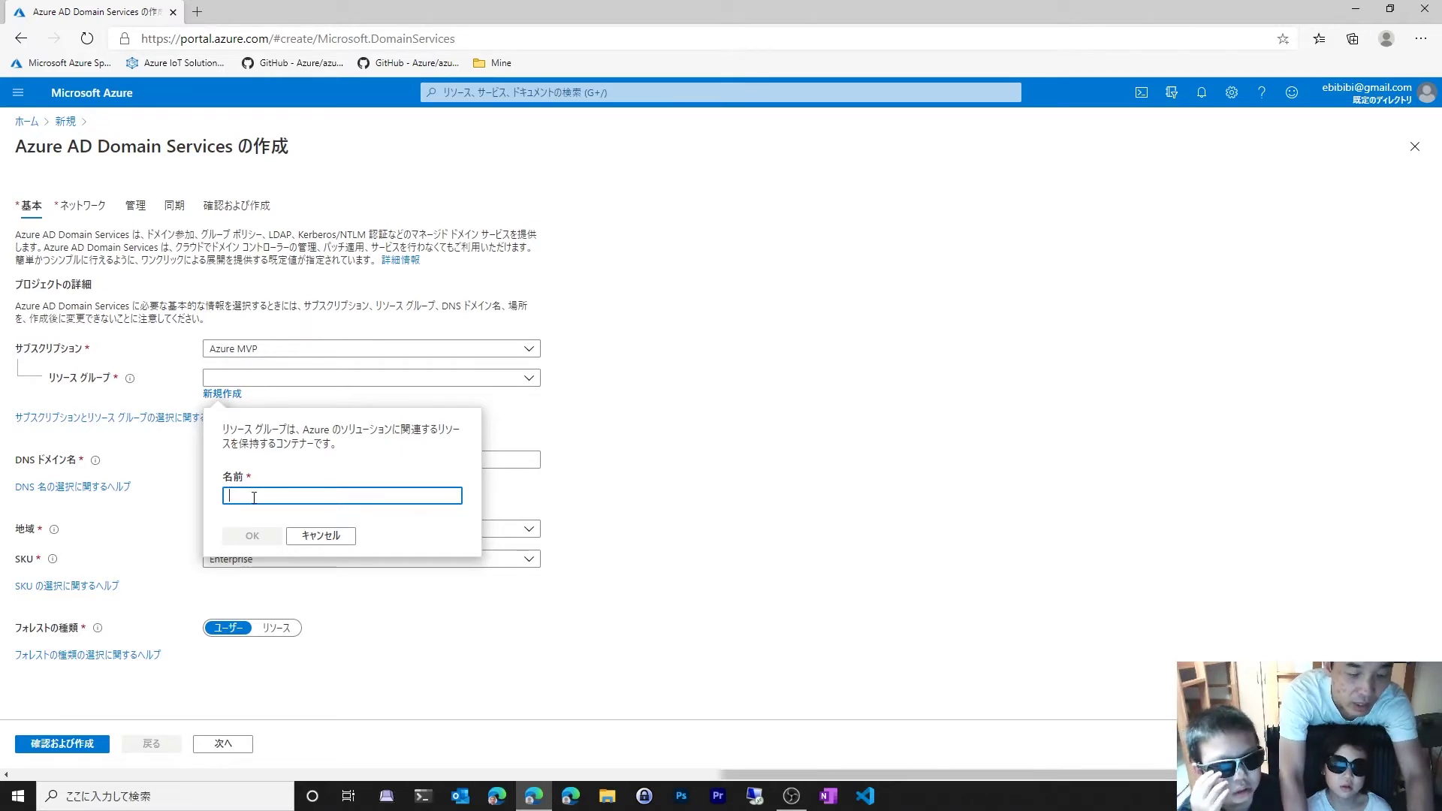
type("AADDS")
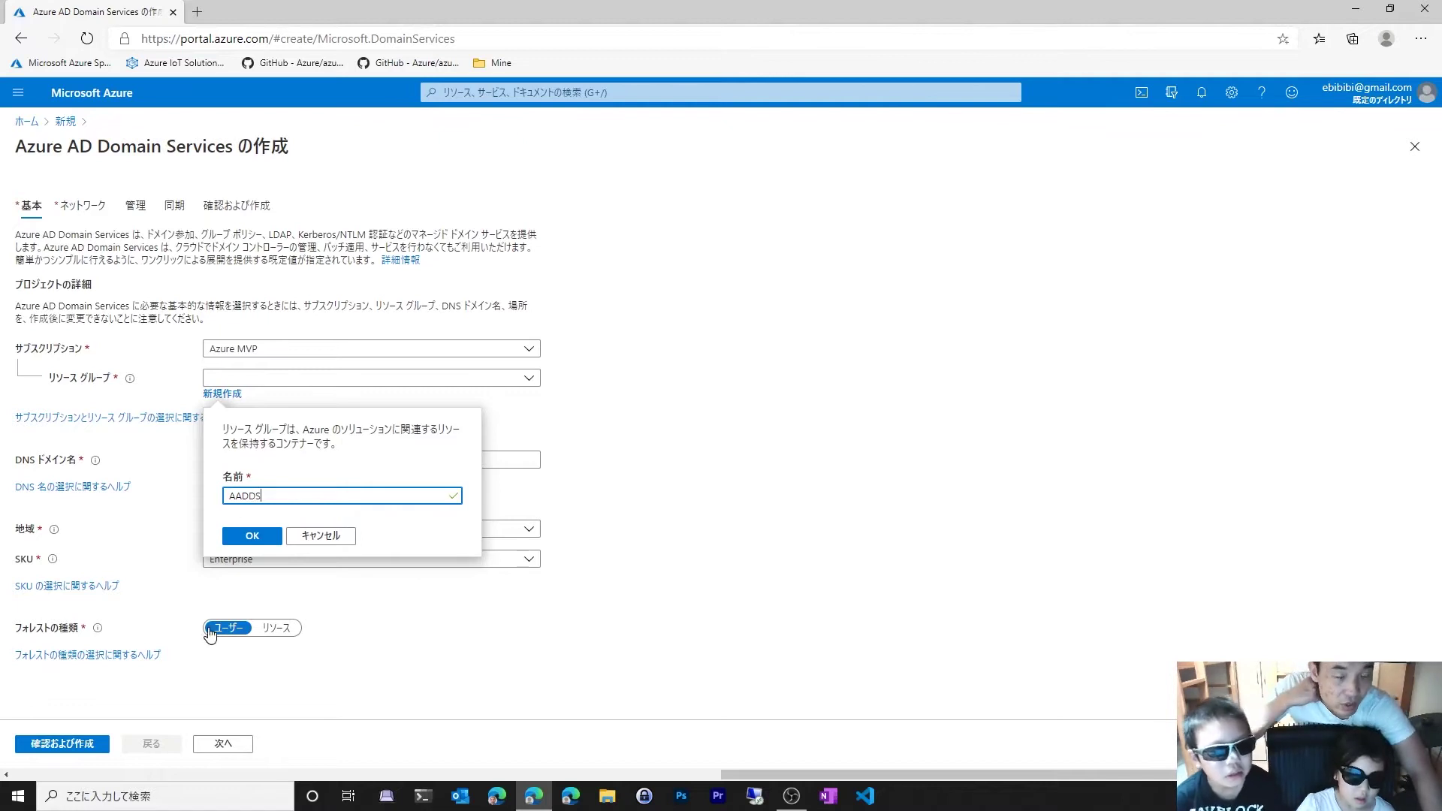
left_click(253, 536)
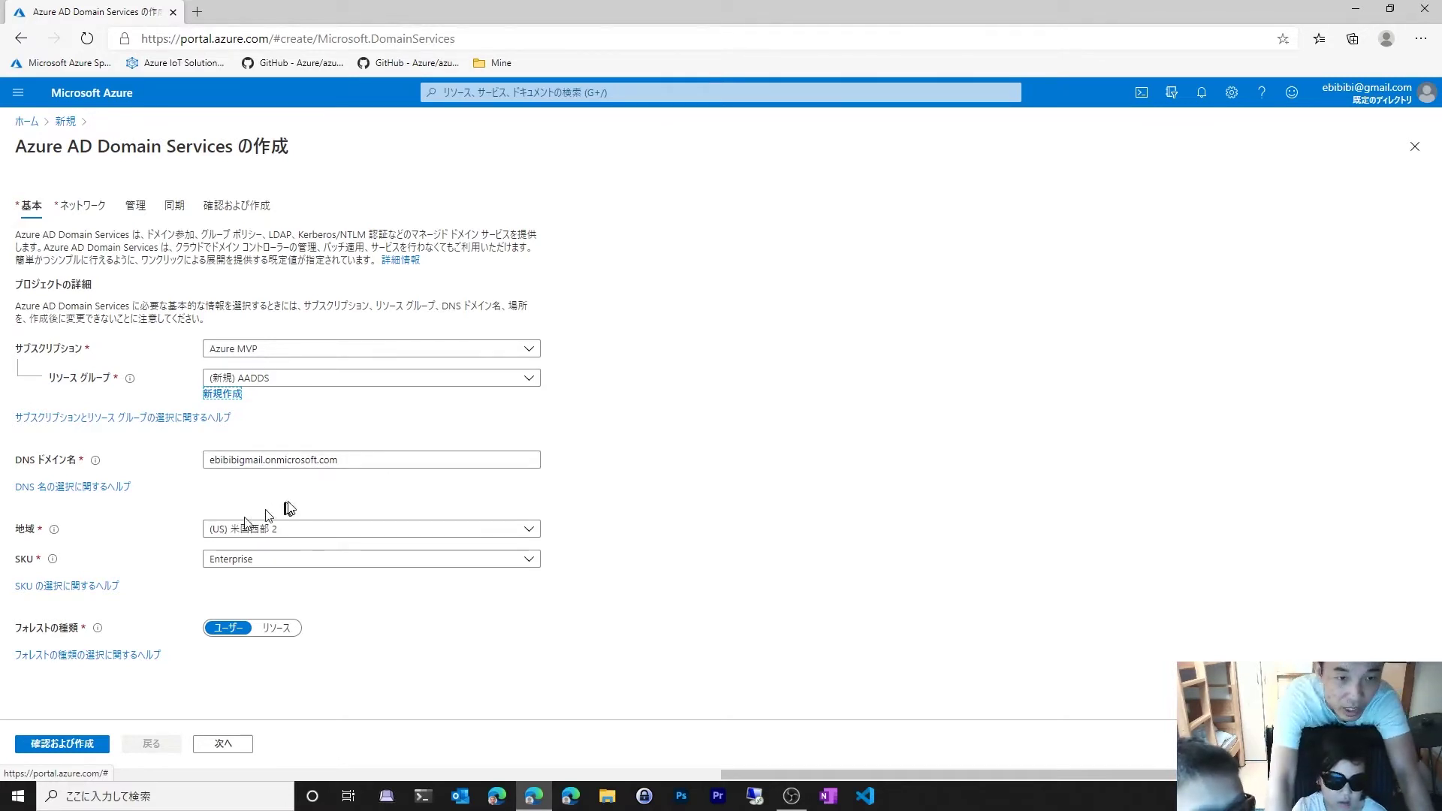
Replace the prefix of the DNS domain name so it reads poteto.onmicrosoft.com
left_click(264, 461)
left_click_drag(265, 461, 126, 489)
key("BackSpace")
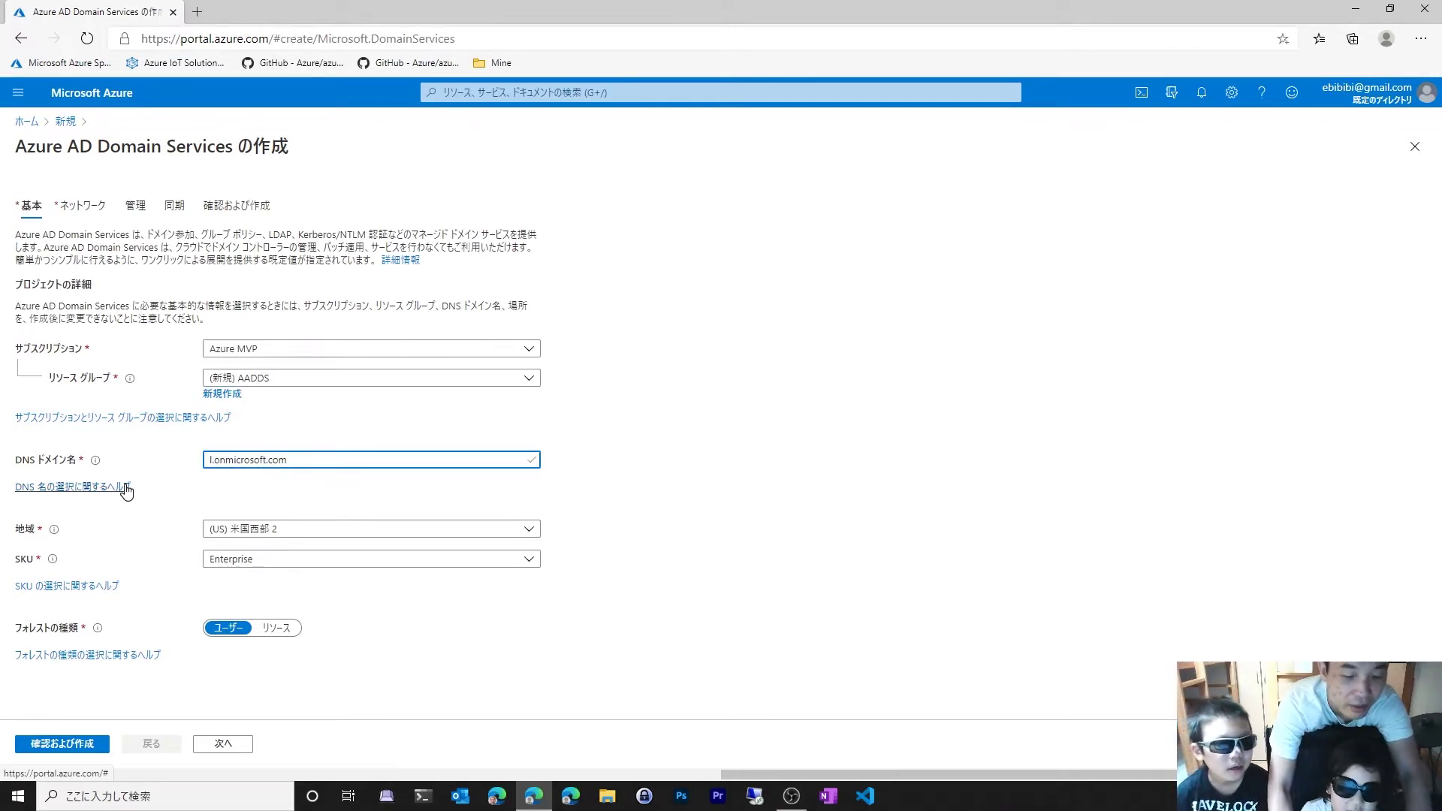
key("Delete")
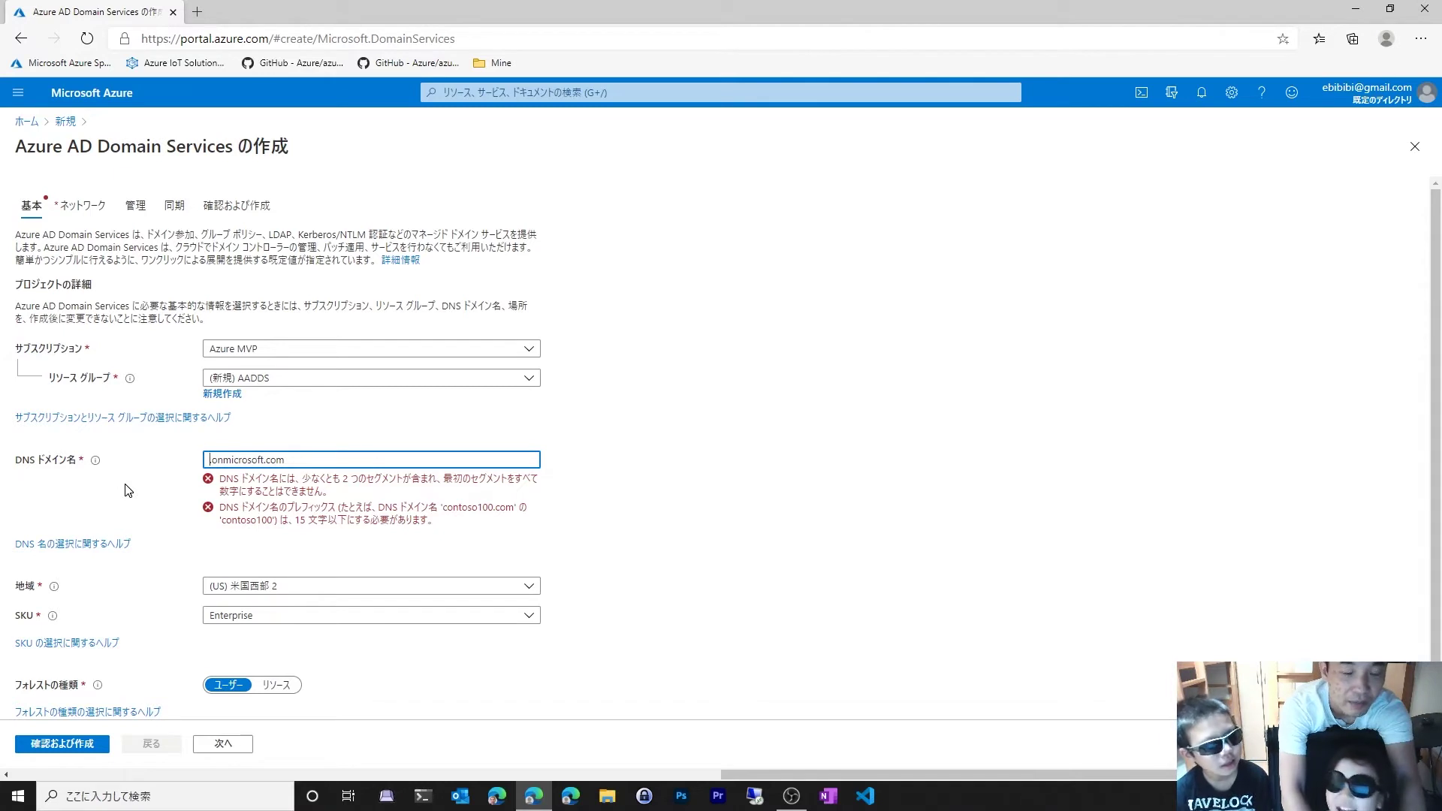
type("poteto")
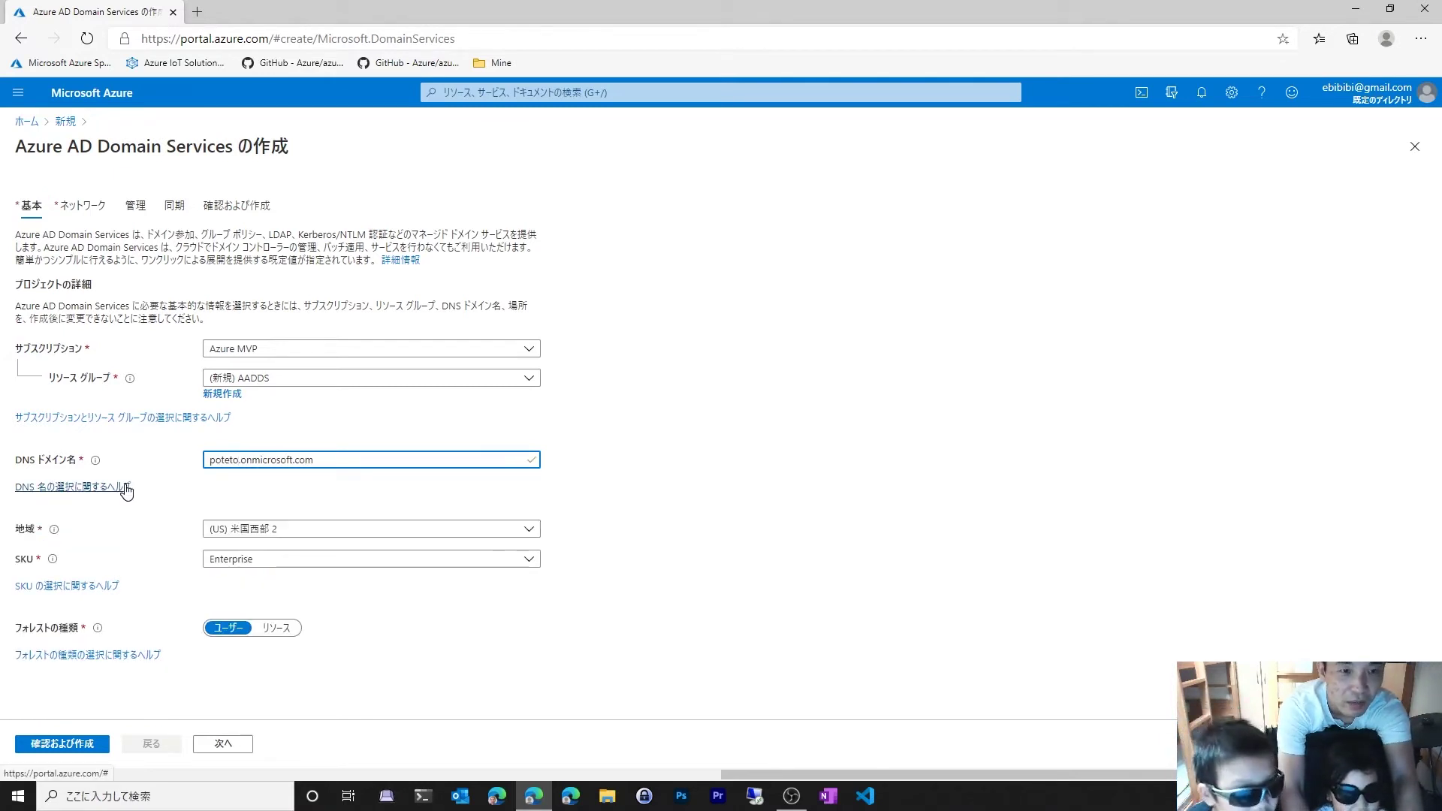
Set the DNS domain name to happyset.onmicrosoft.com
key("BackSpace")
key("BackSpace")
key("BackSpace")
key("BackSpace")
key("BackSpace")
key("BackSpace")
type("happyset")
left_click(600, 510)
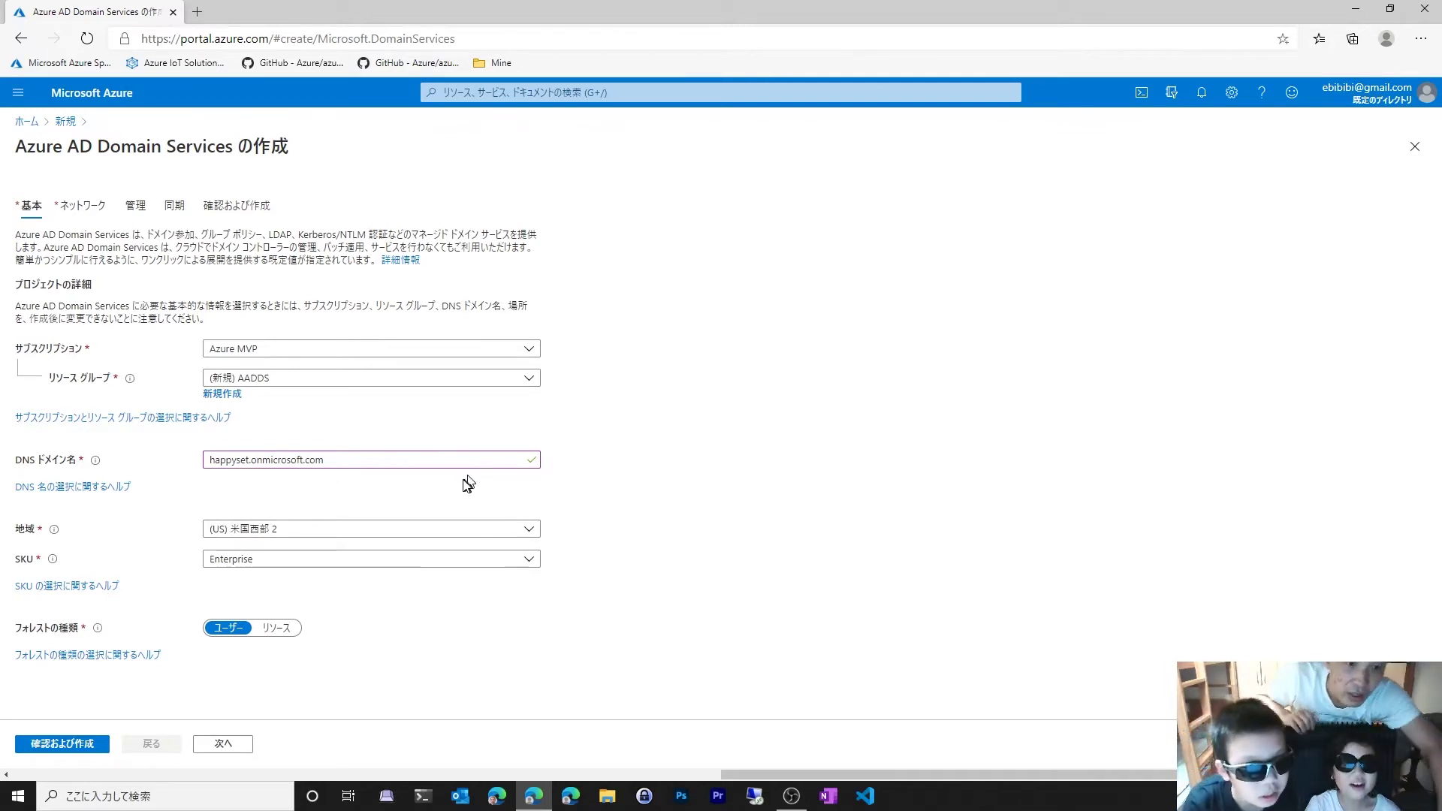
Set the region to (Asia Pacific) 東日本 and the SKU to Standard
left_click(344, 526)
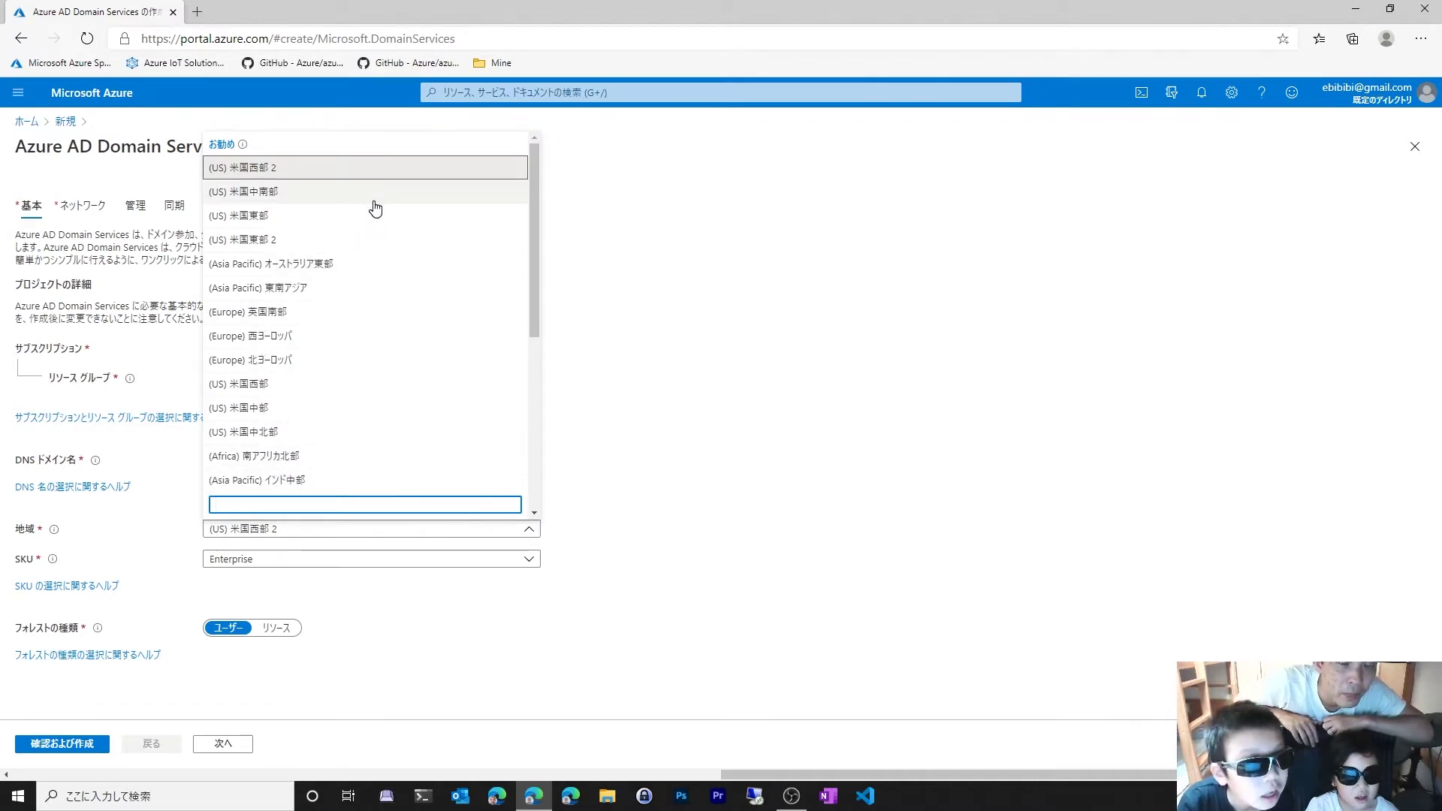
scroll(391, 286, "down", 4)
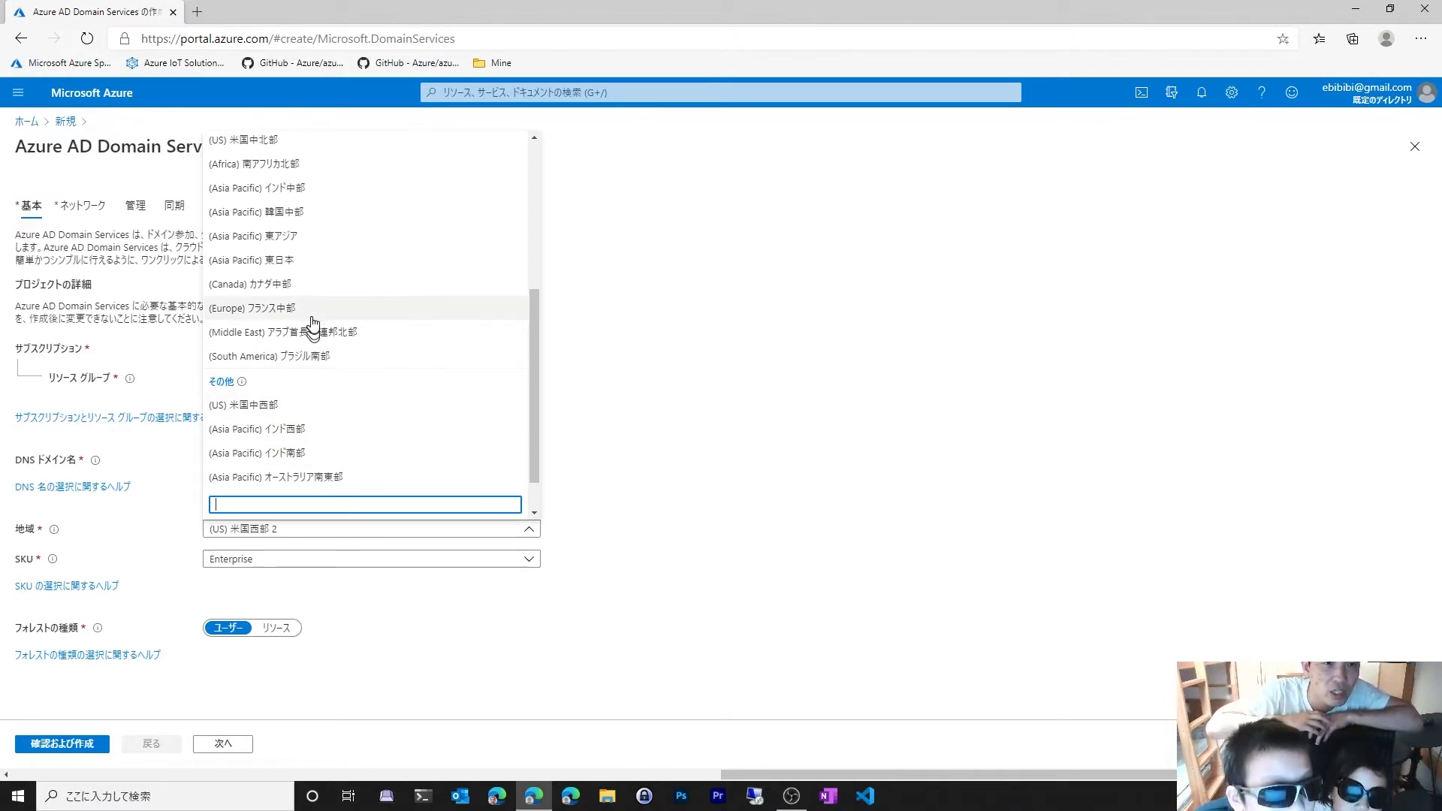
left_click(328, 260)
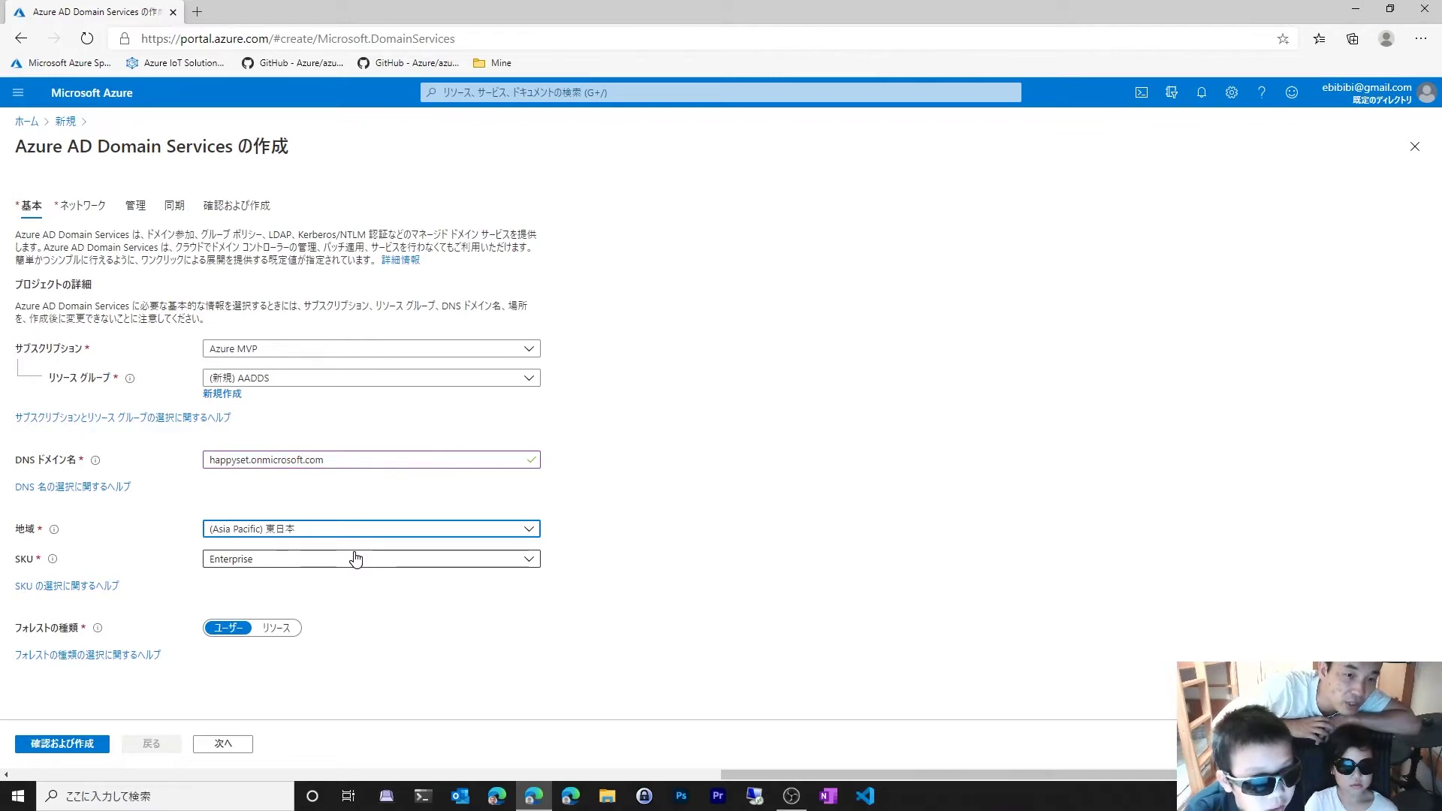
left_click(355, 559)
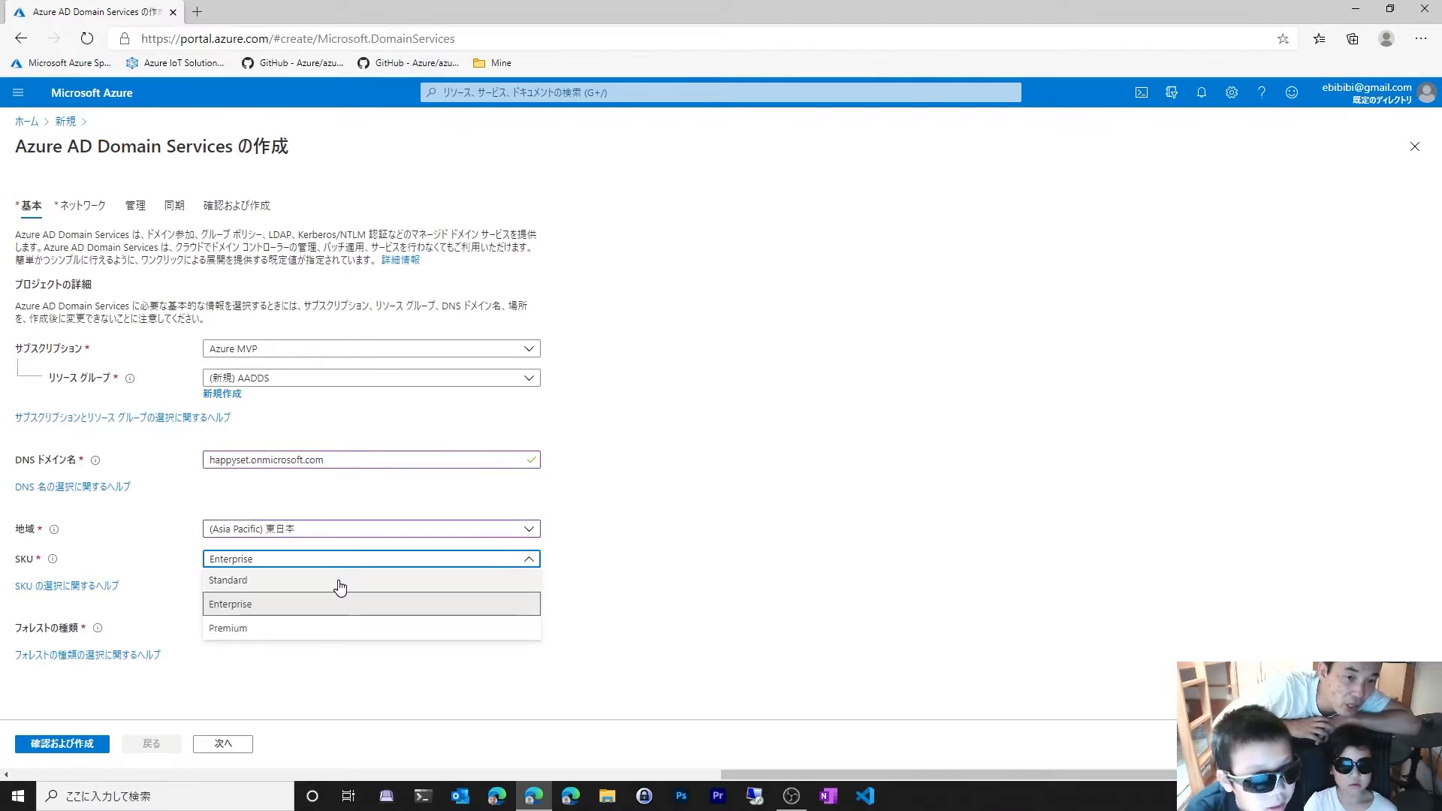
left_click(341, 587)
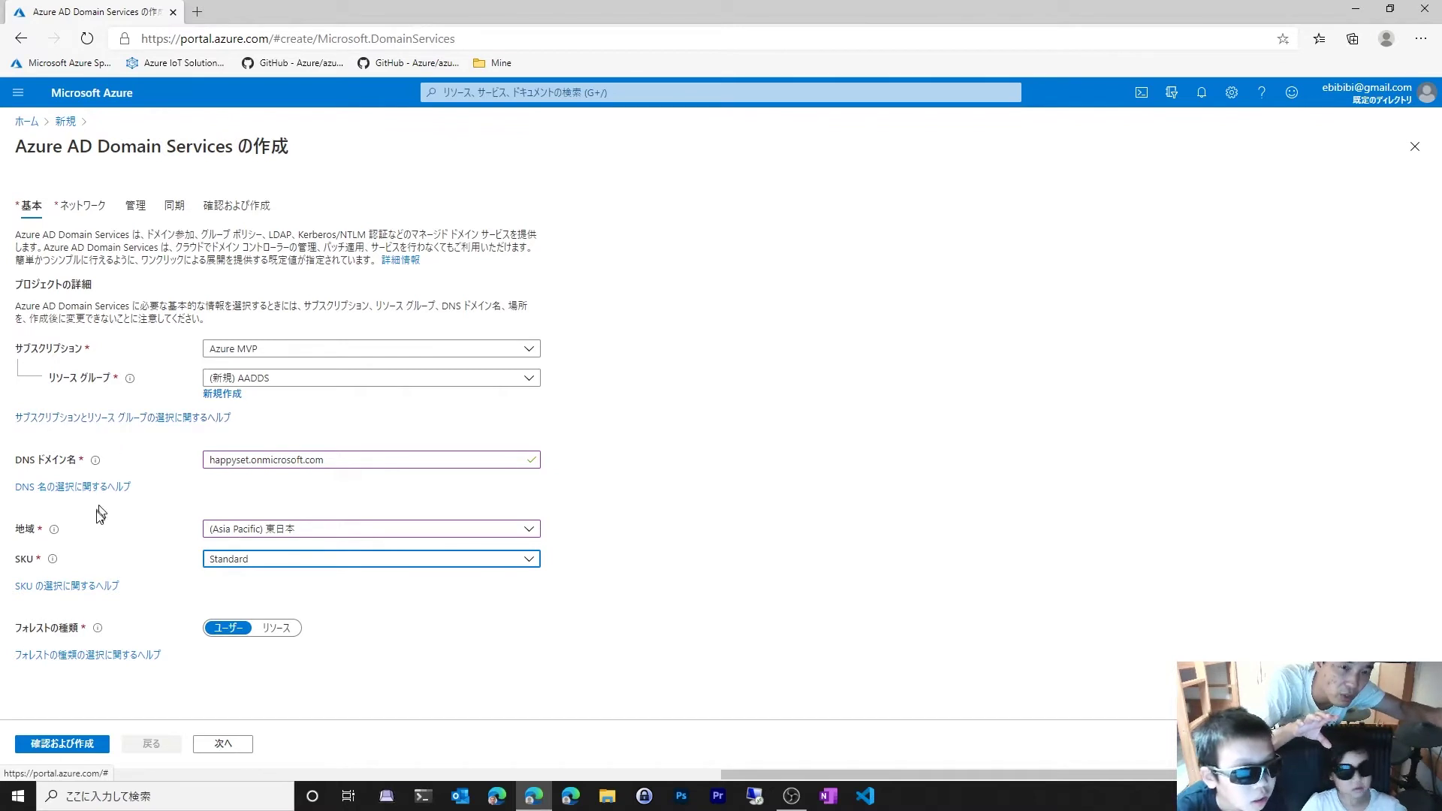
Keep the forest type as ユーザー and proceed to the network settings
left_click_drag(78, 627, 161, 590)
double_click(71, 628)
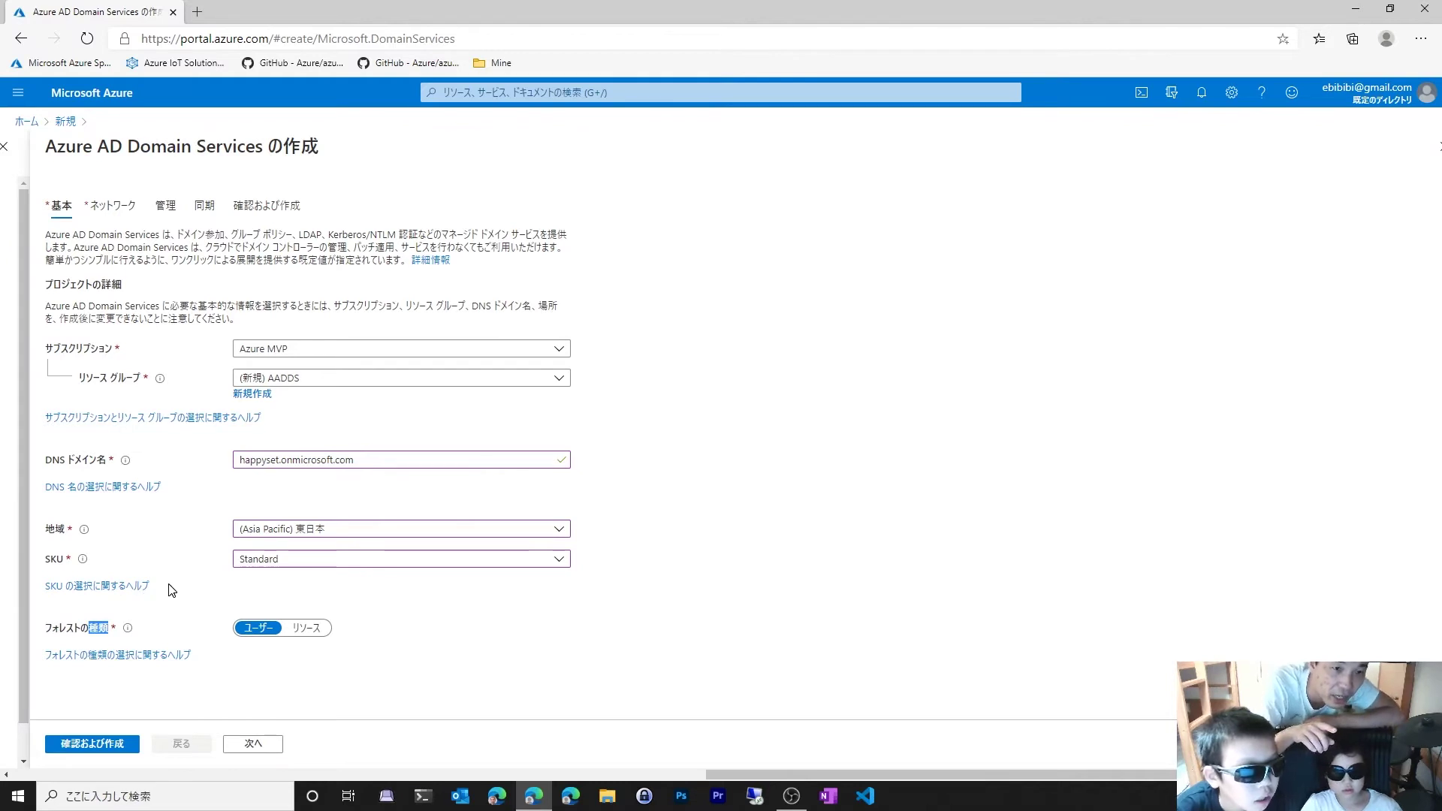
left_click(253, 744)
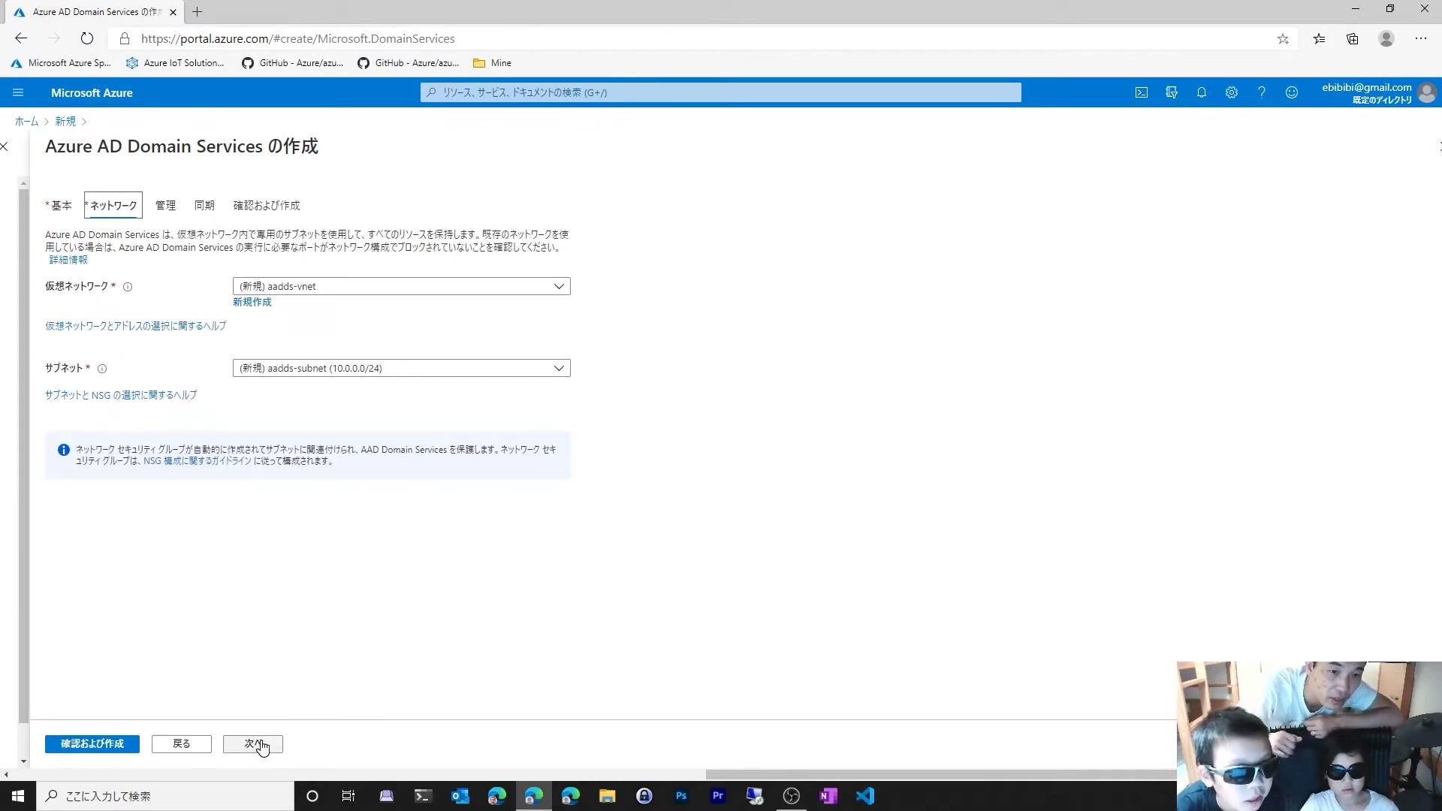
Review the virtual network choices, keep the new aadds-vnet, and proceed to the administration settings
left_click(304, 291)
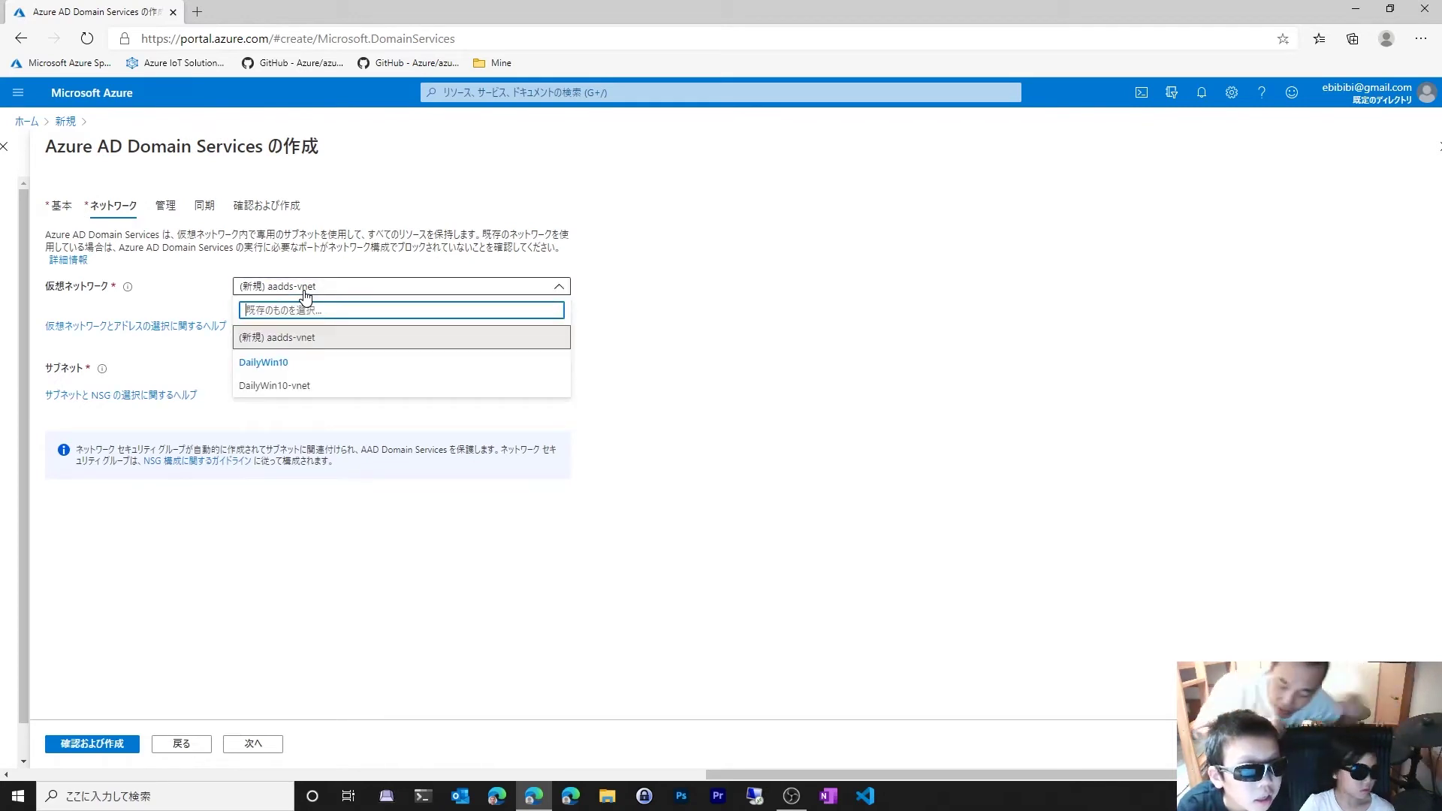
left_click(304, 292)
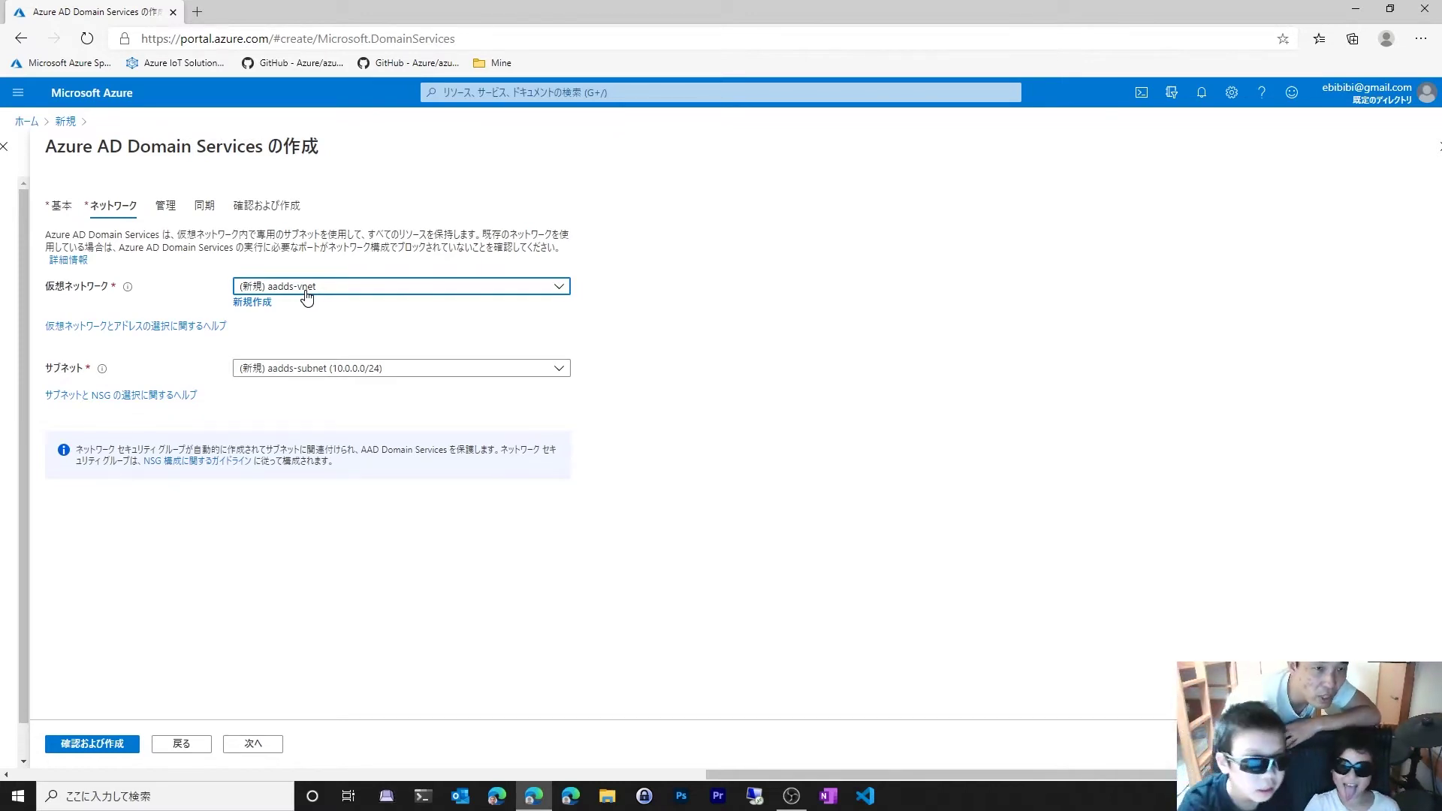
left_click(279, 289)
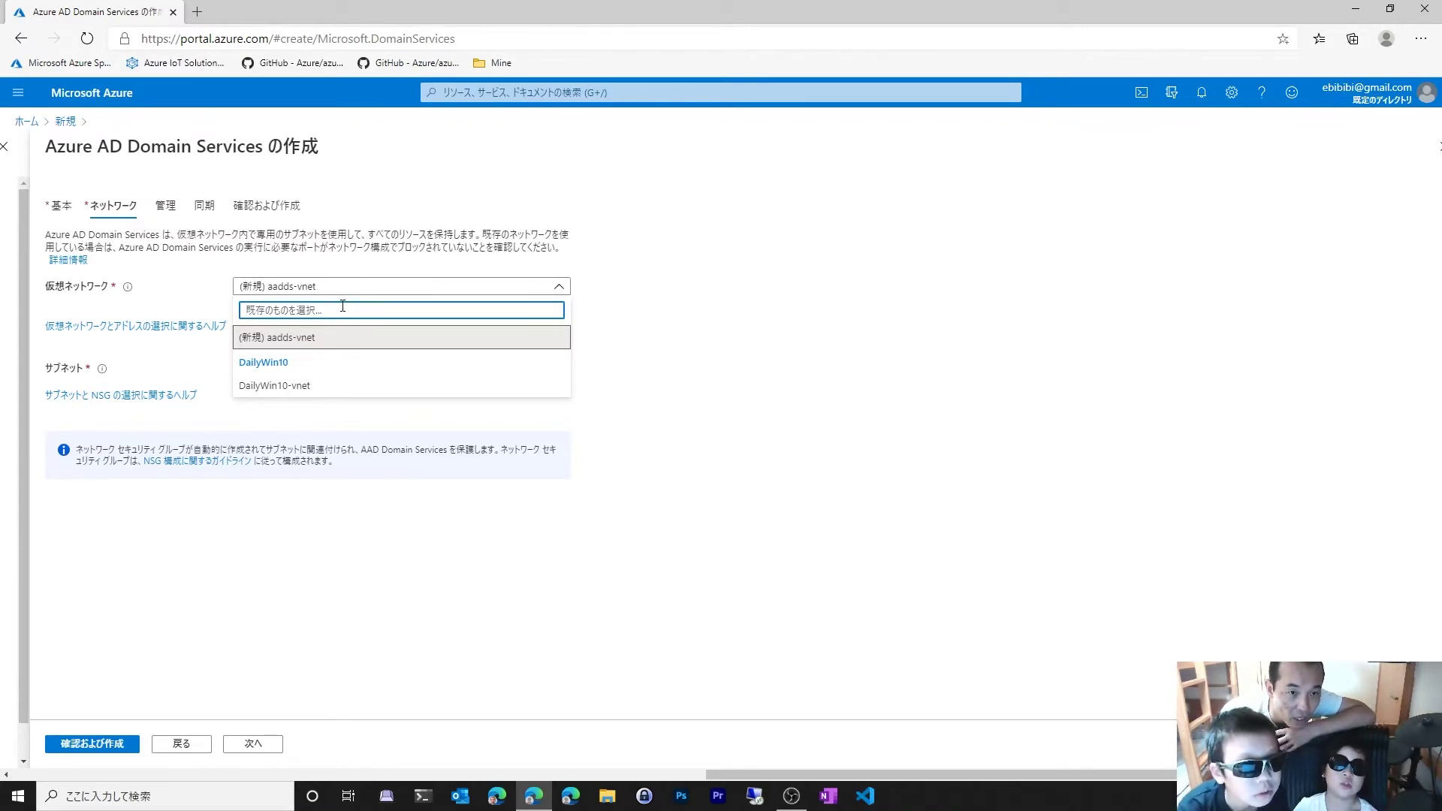
left_click(270, 289)
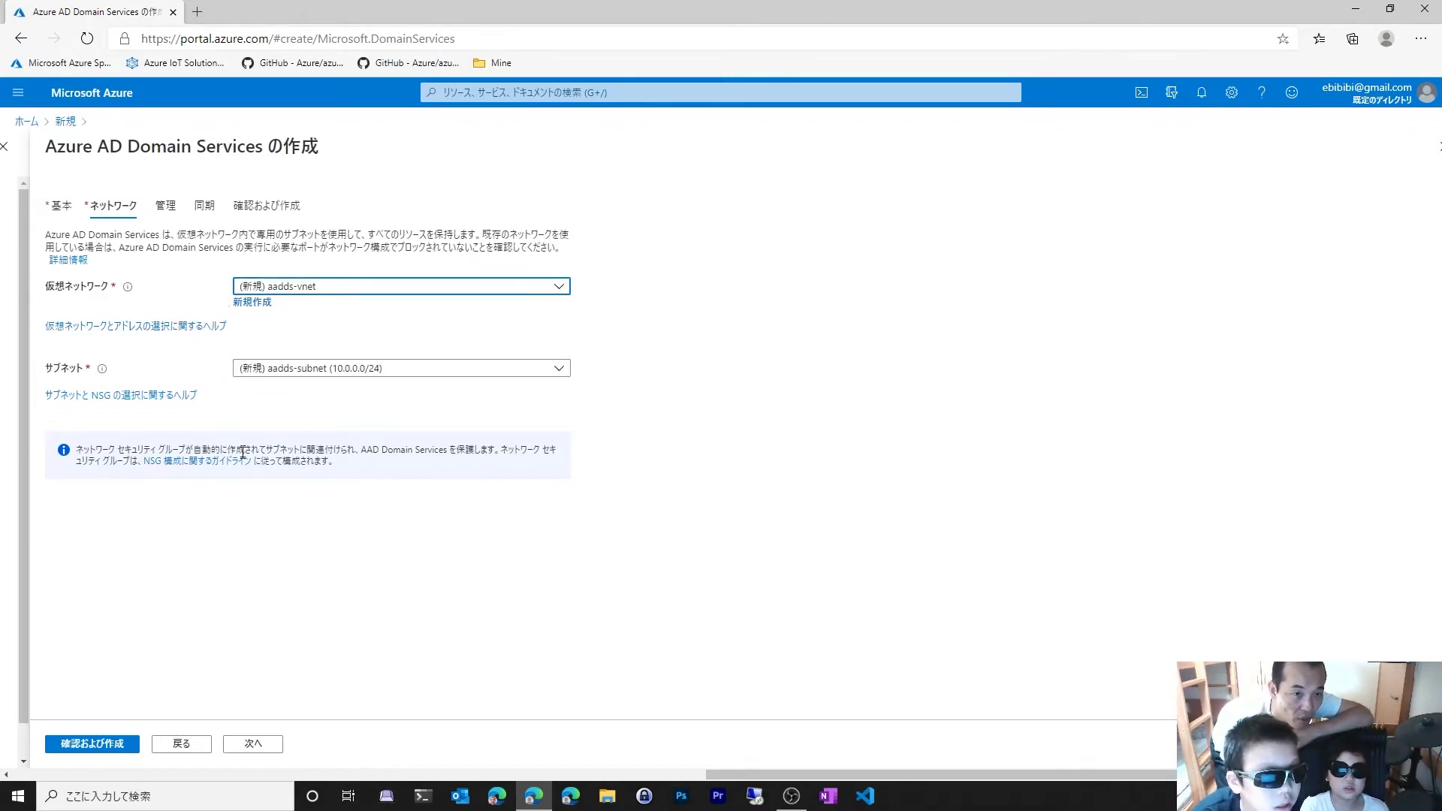
left_click(255, 743)
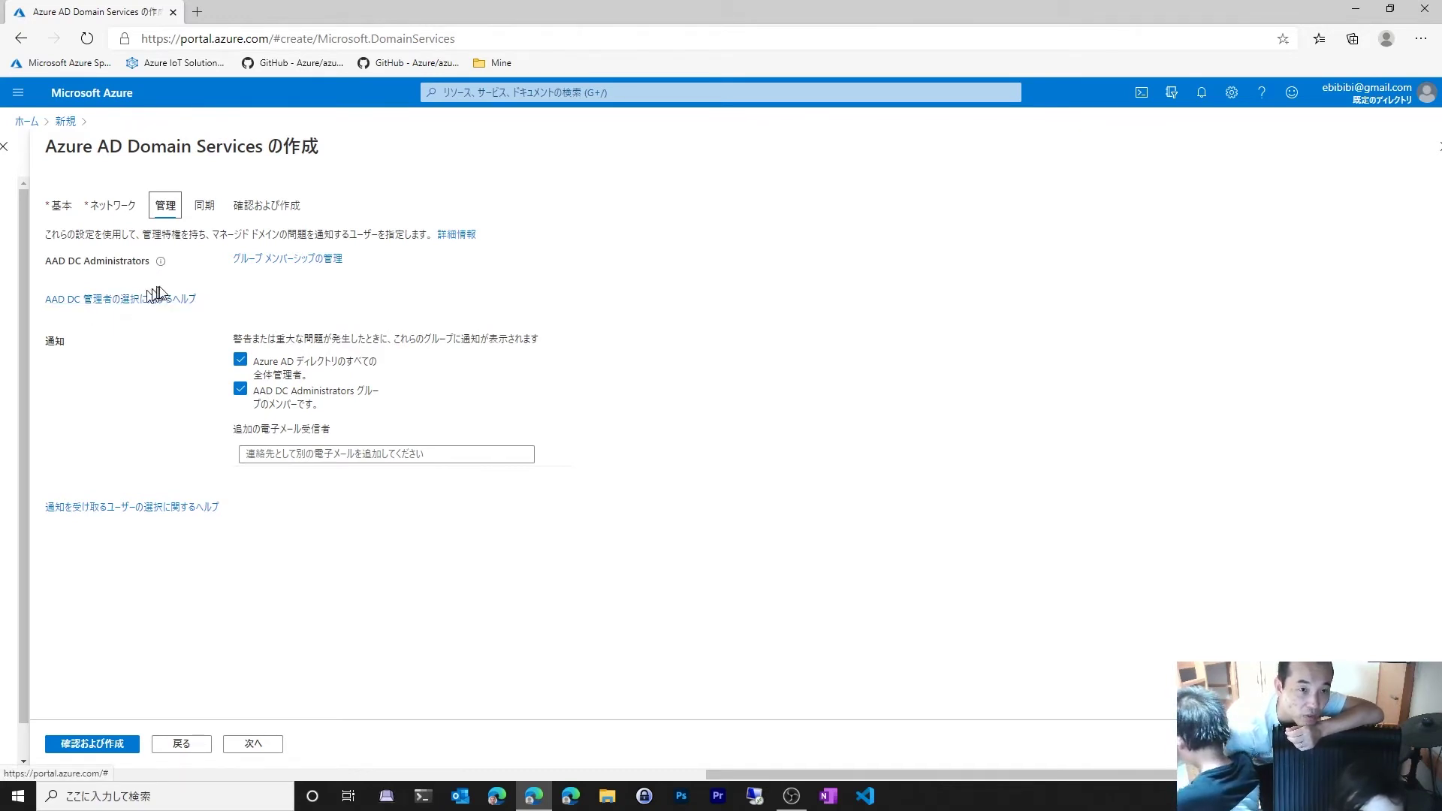
Add the signed-in account as a member of the AAD DC Administrators group and return to the domain creation form
left_click(301, 260)
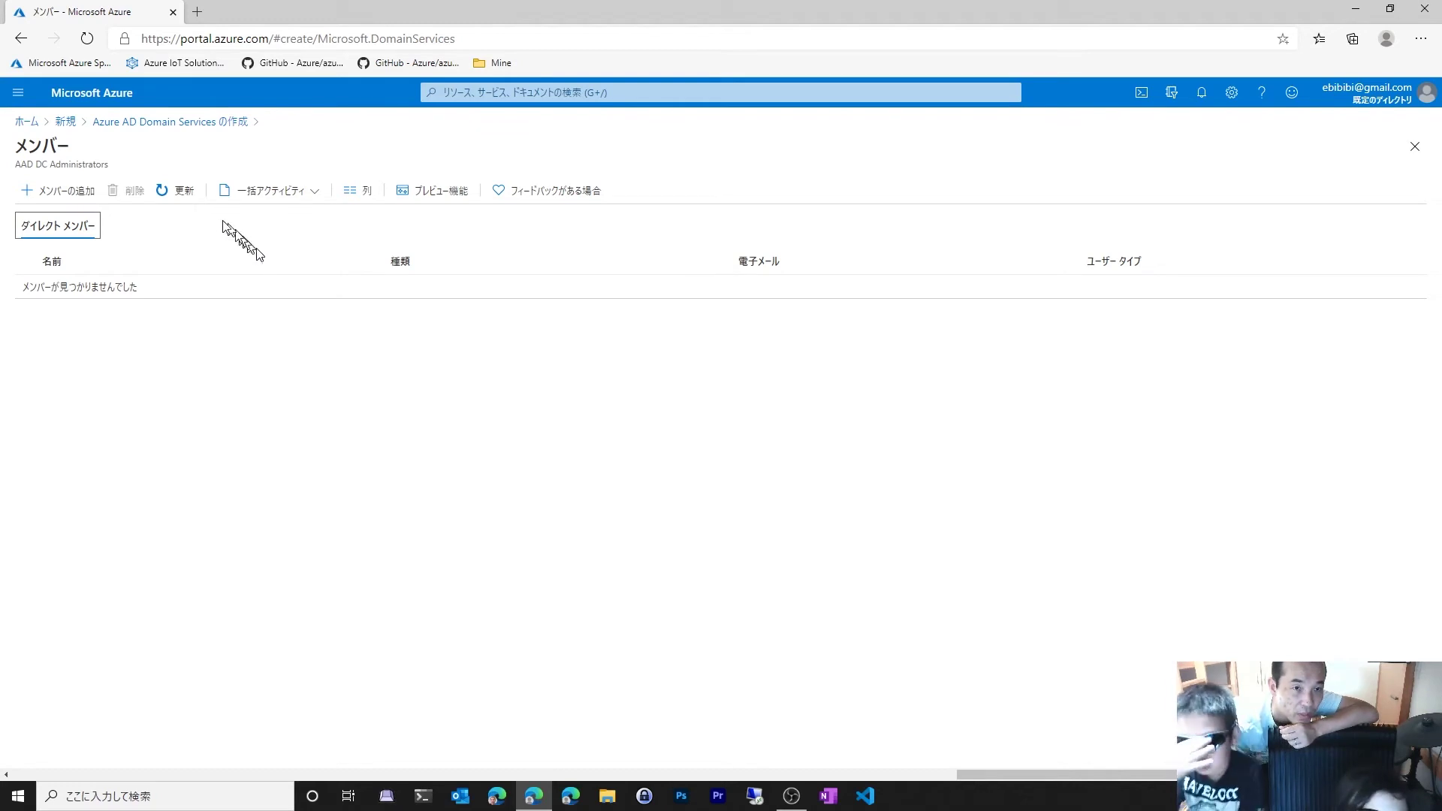
left_click(60, 193)
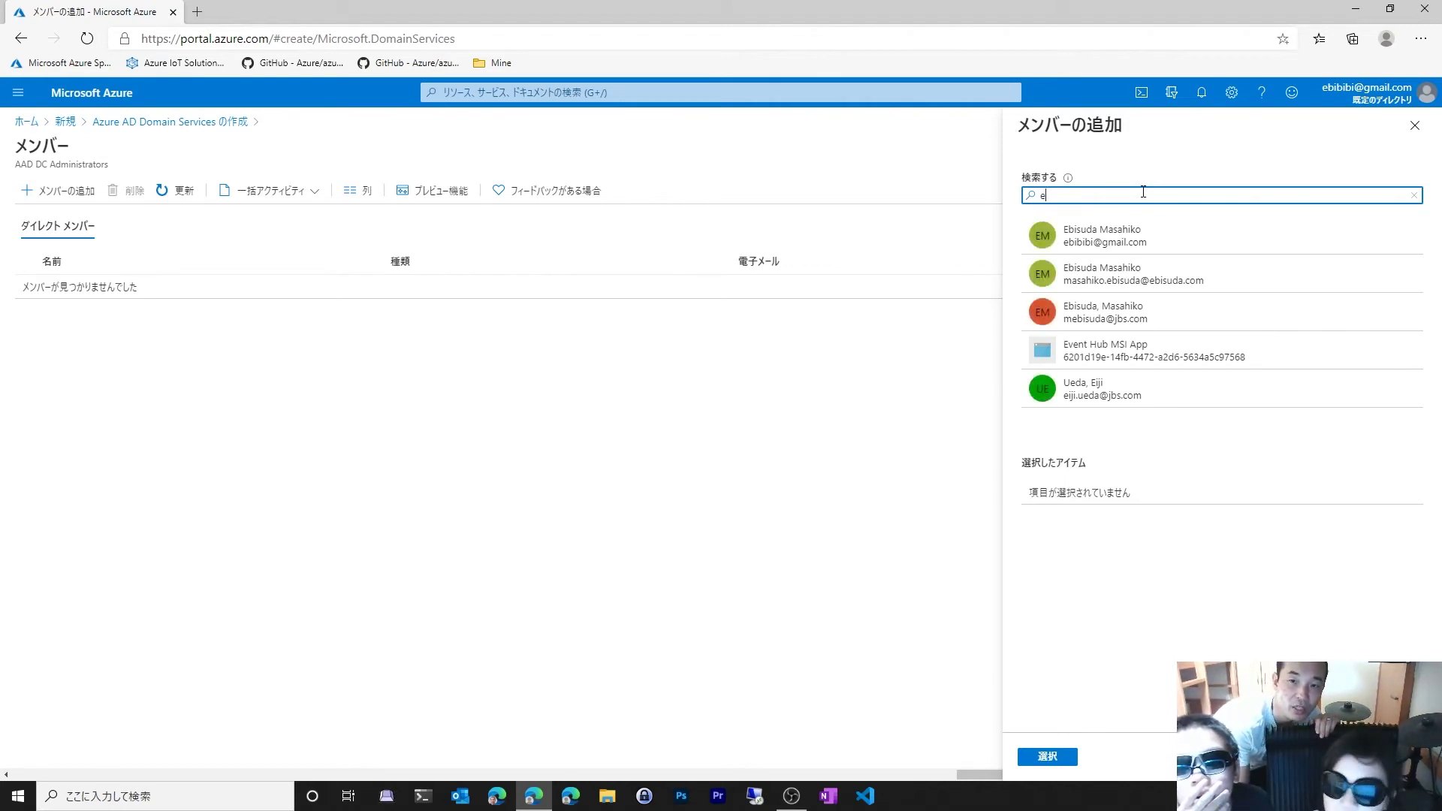
left_click(1106, 237)
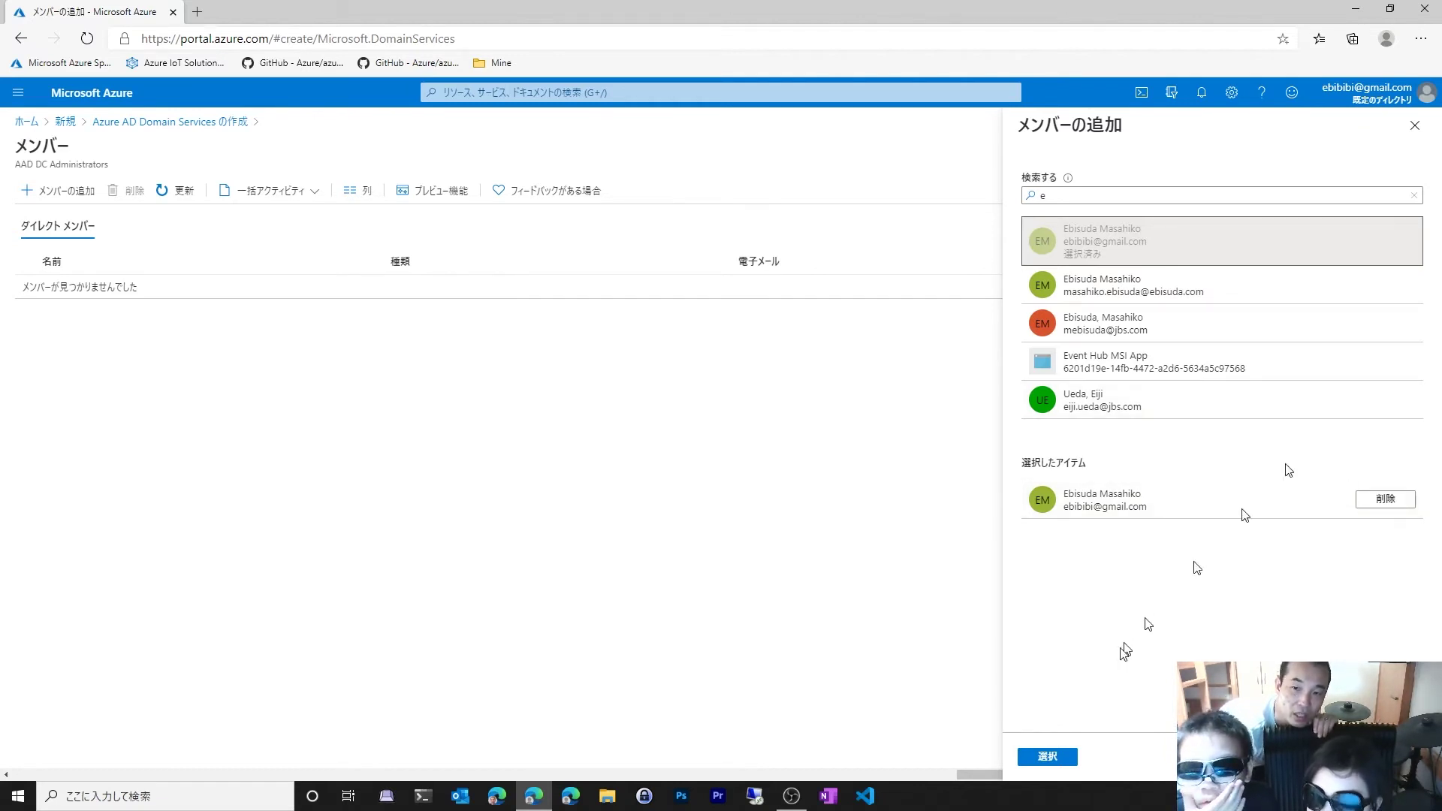
left_click(1048, 756)
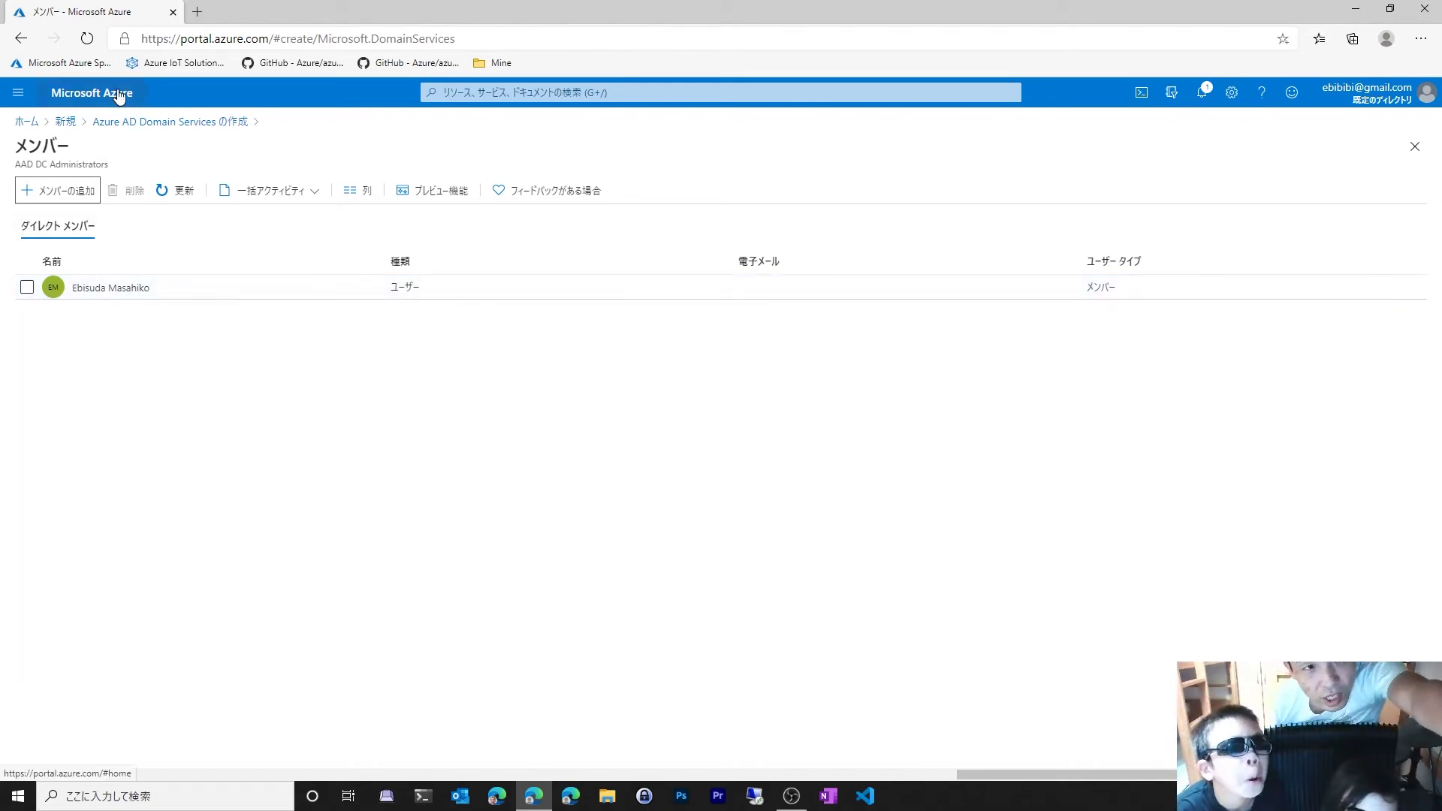
left_click(171, 123)
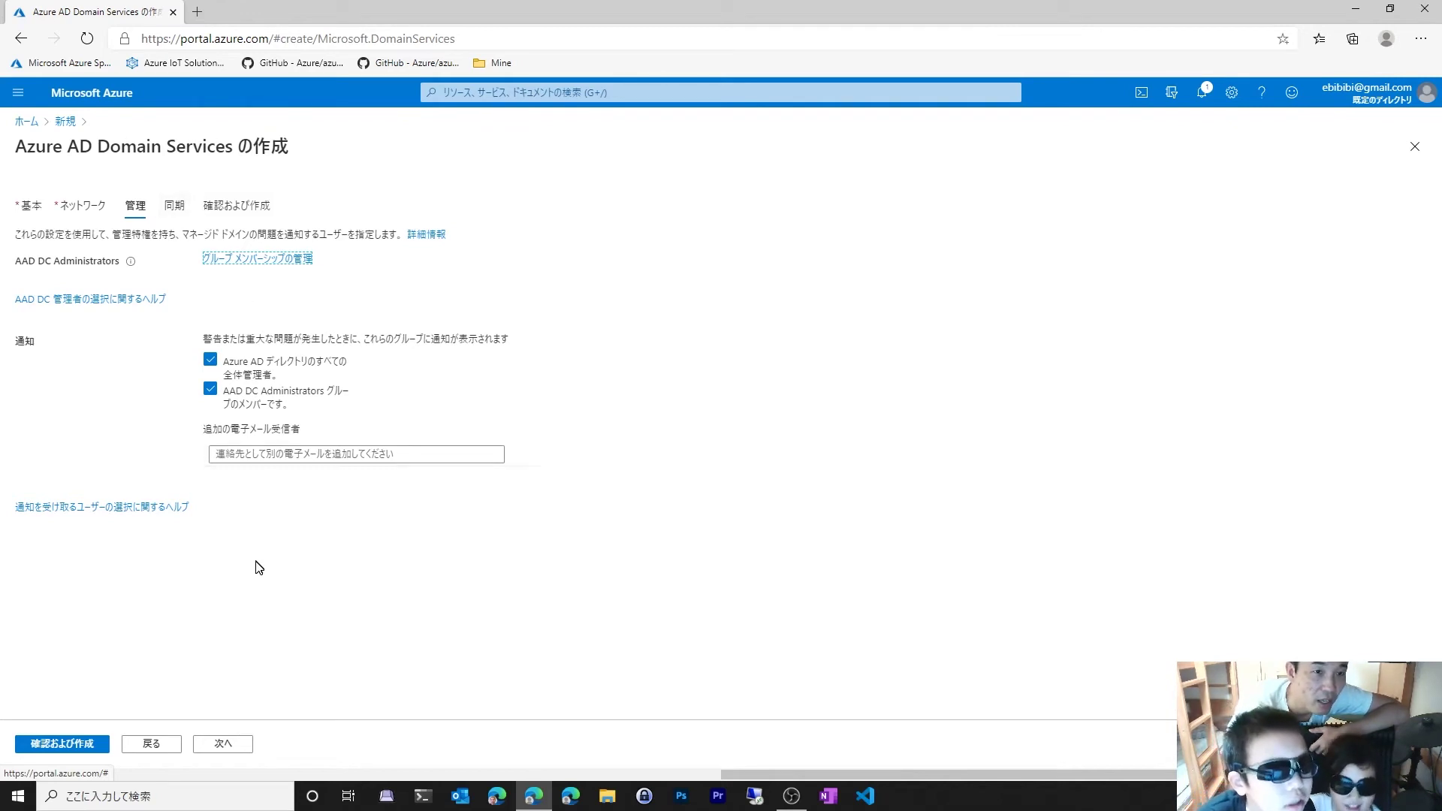
Keep the notification defaults and the synchronization type すべて, and proceed to the final review of the configuration
left_click(206, 745)
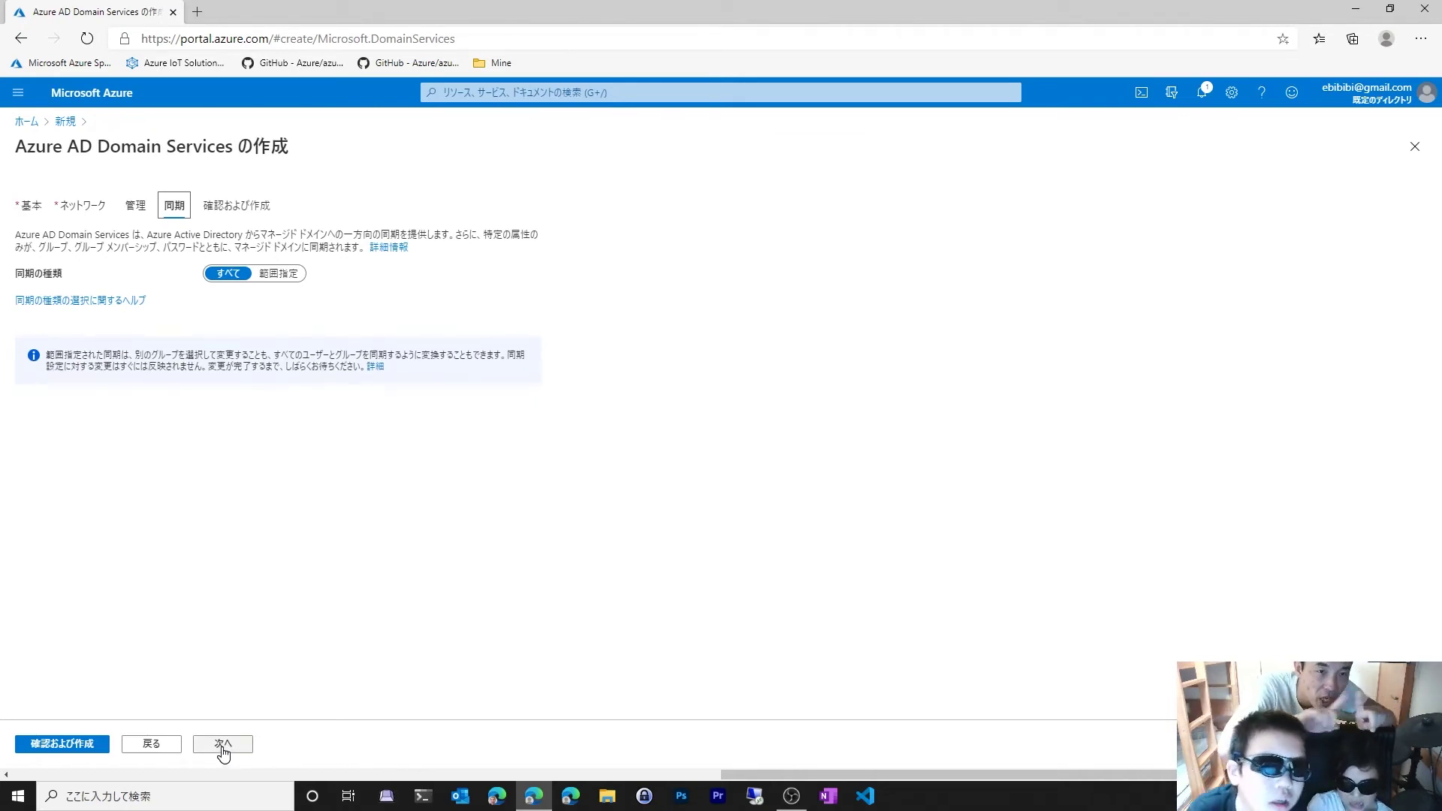
left_click(223, 750)
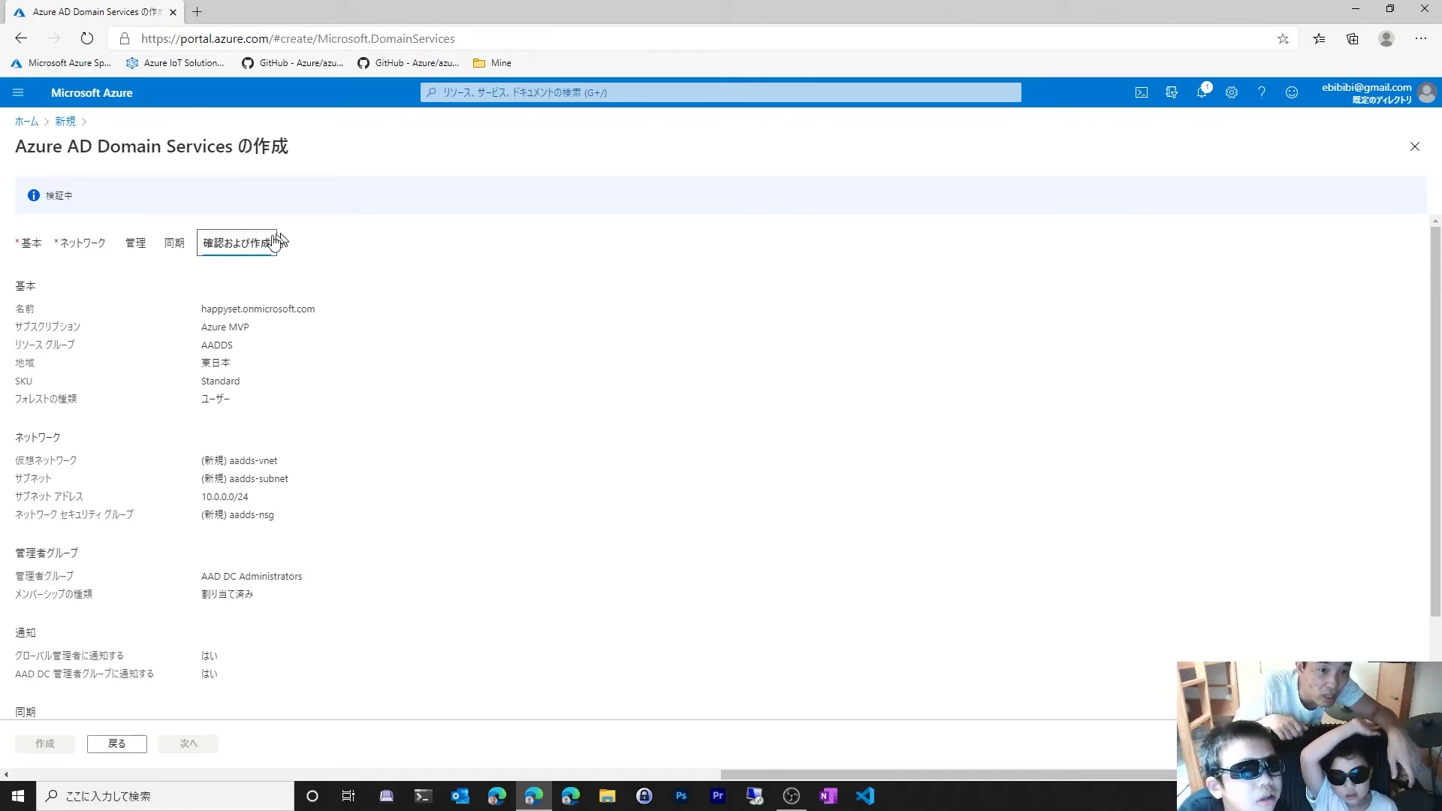
Review the full configuration summary, then recheck the basic settings and the virtual network and subnet settings
scroll(265, 421, "down", 2)
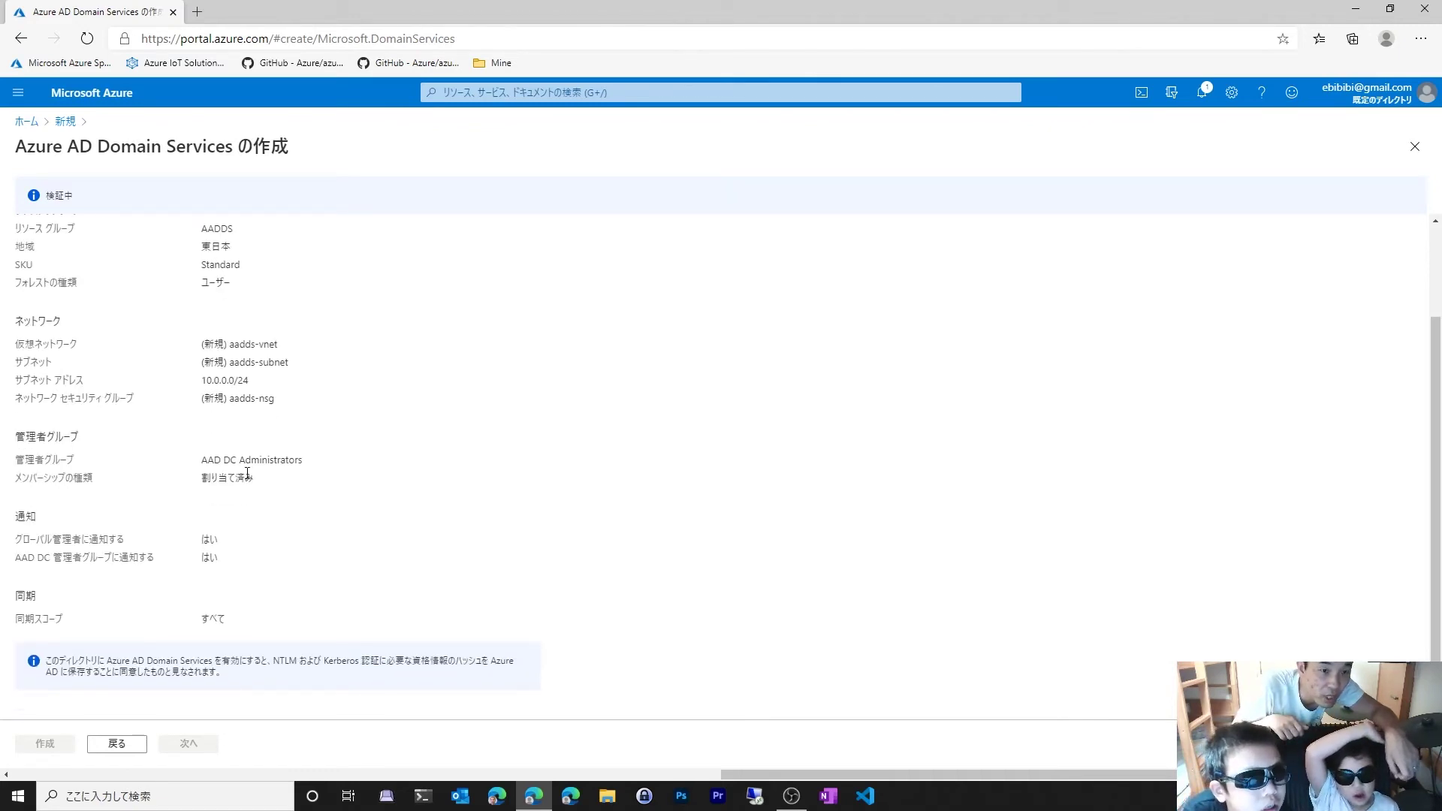
scroll(247, 473, "up", 2)
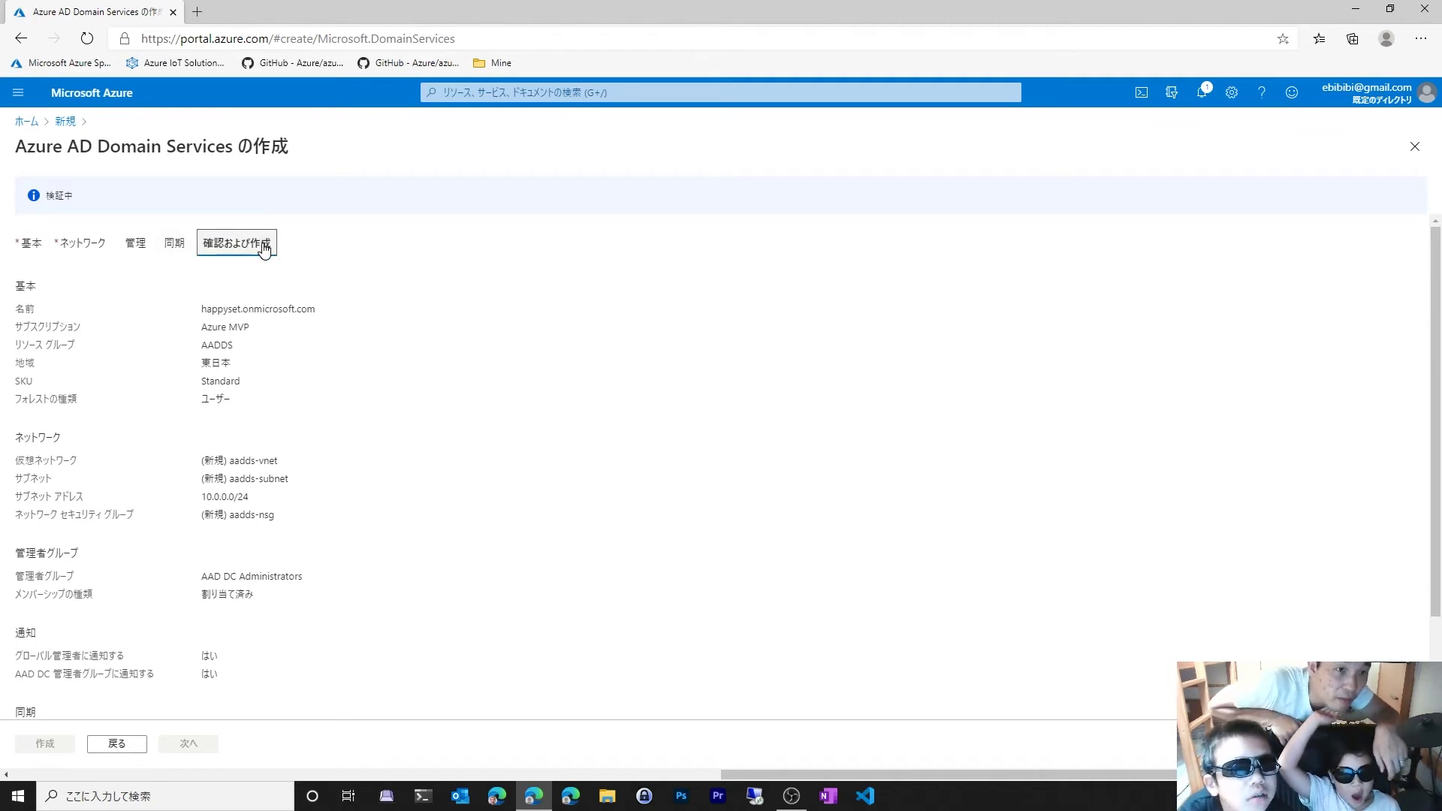
scroll(206, 450, "down", 2)
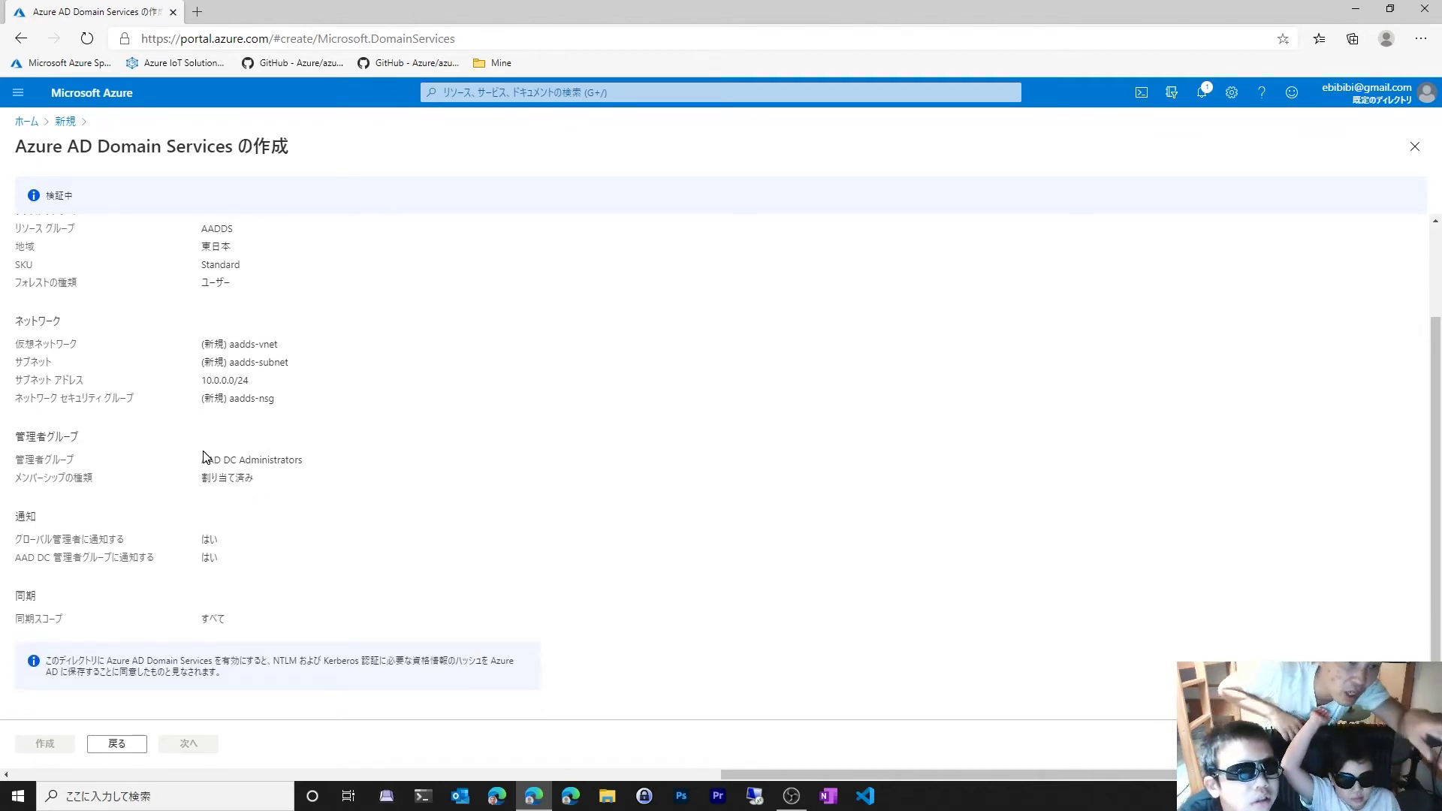
scroll(204, 456, "up", 2)
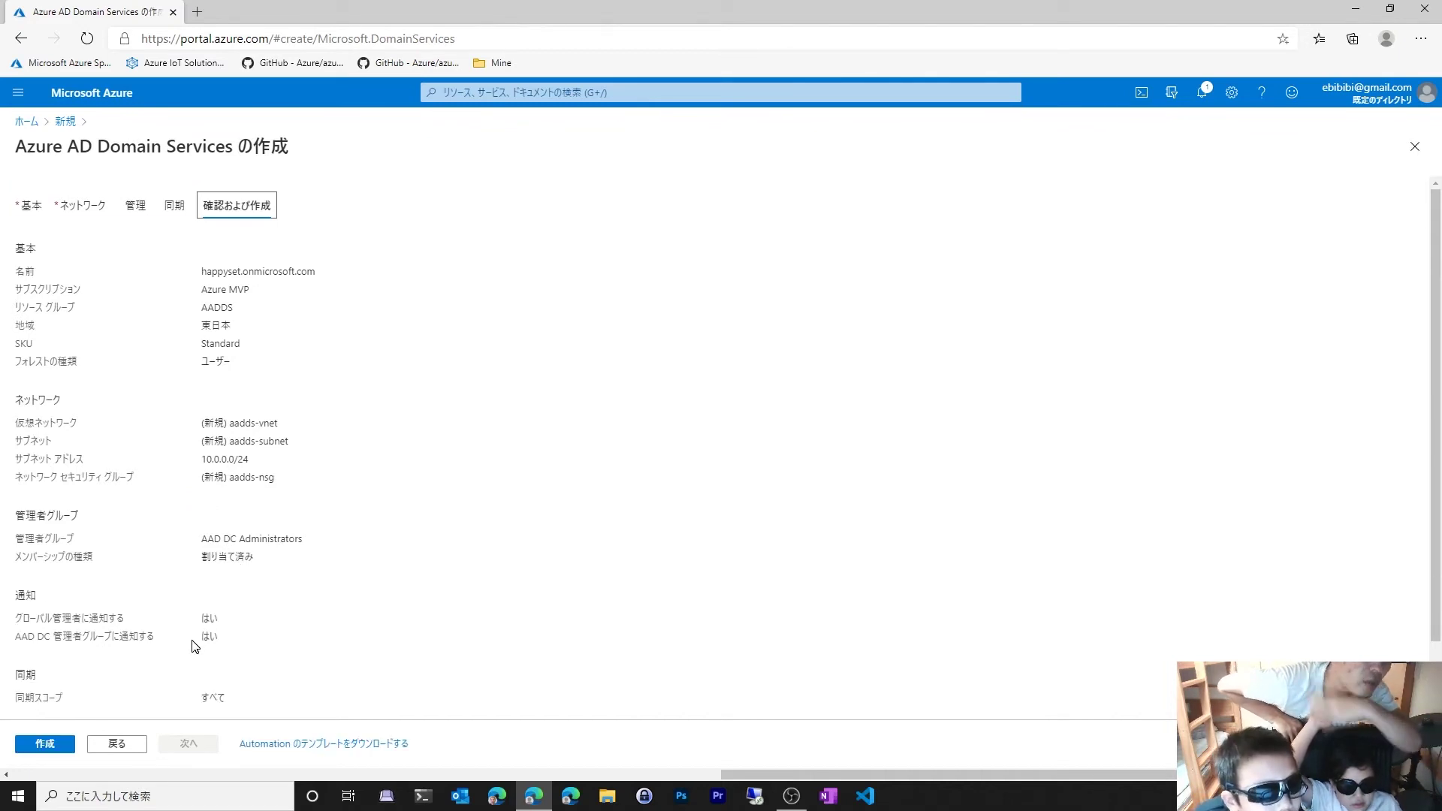
left_click(32, 211)
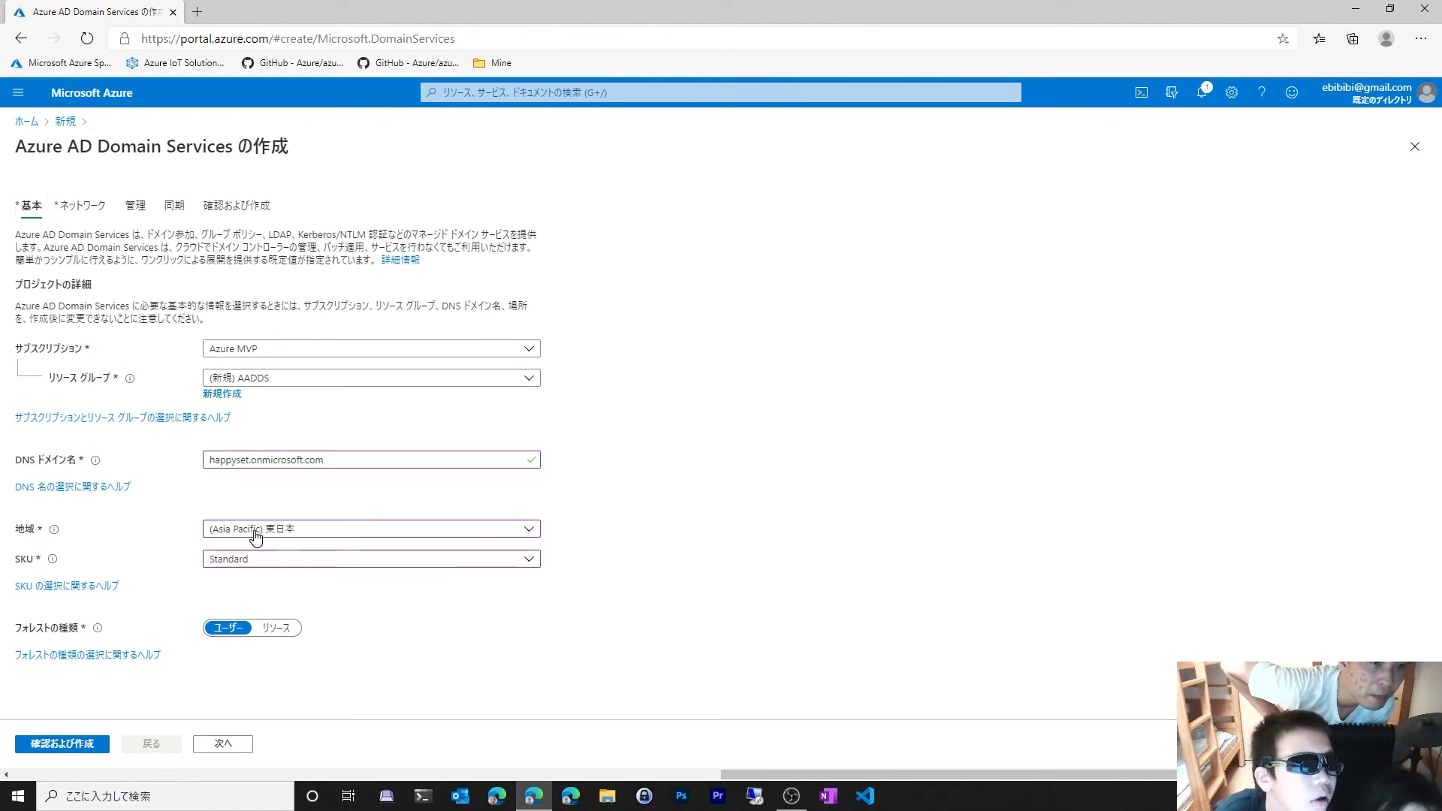
left_click(64, 216)
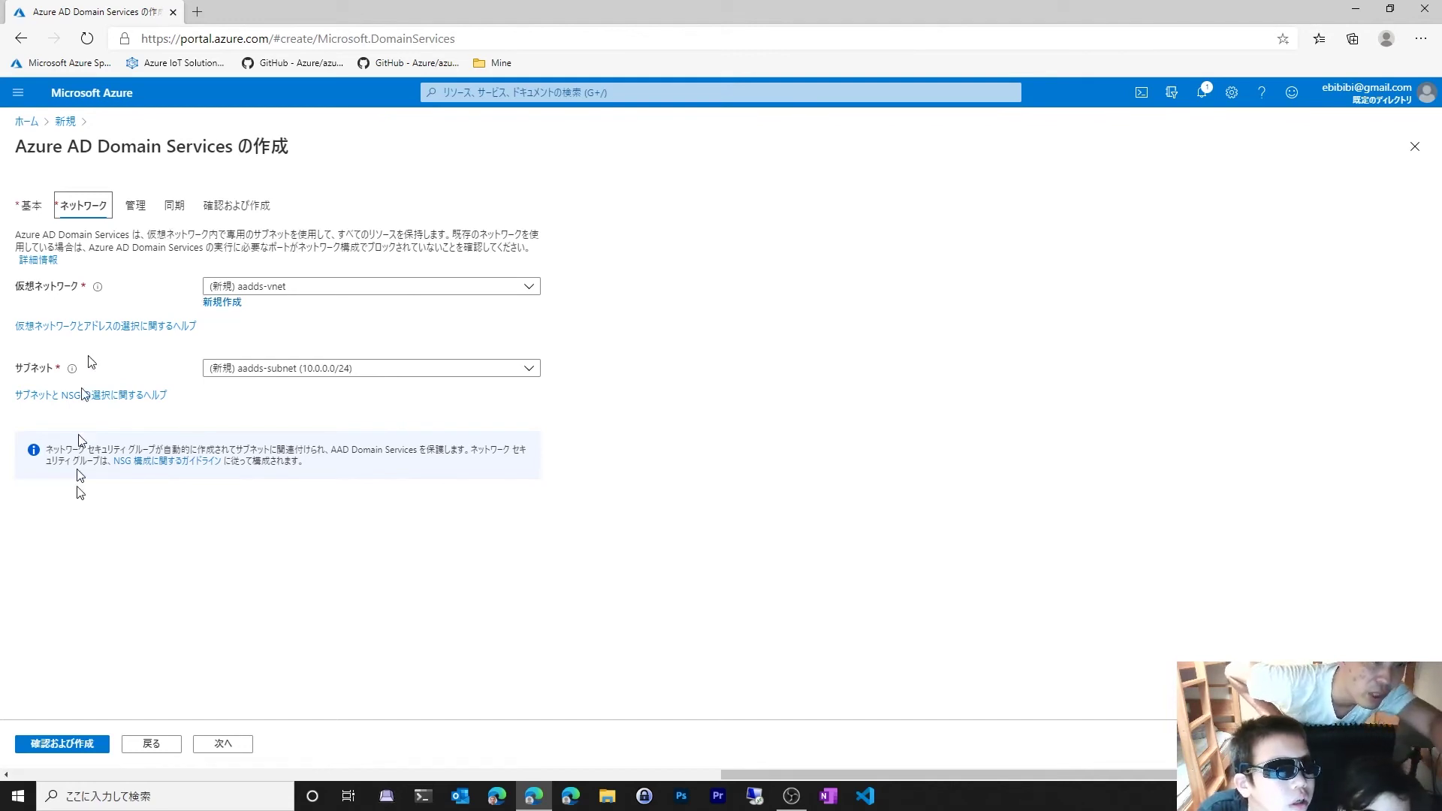
Return to the final review, create the managed domain and accept the notice about settings that cannot be changed after creation
left_click(79, 744)
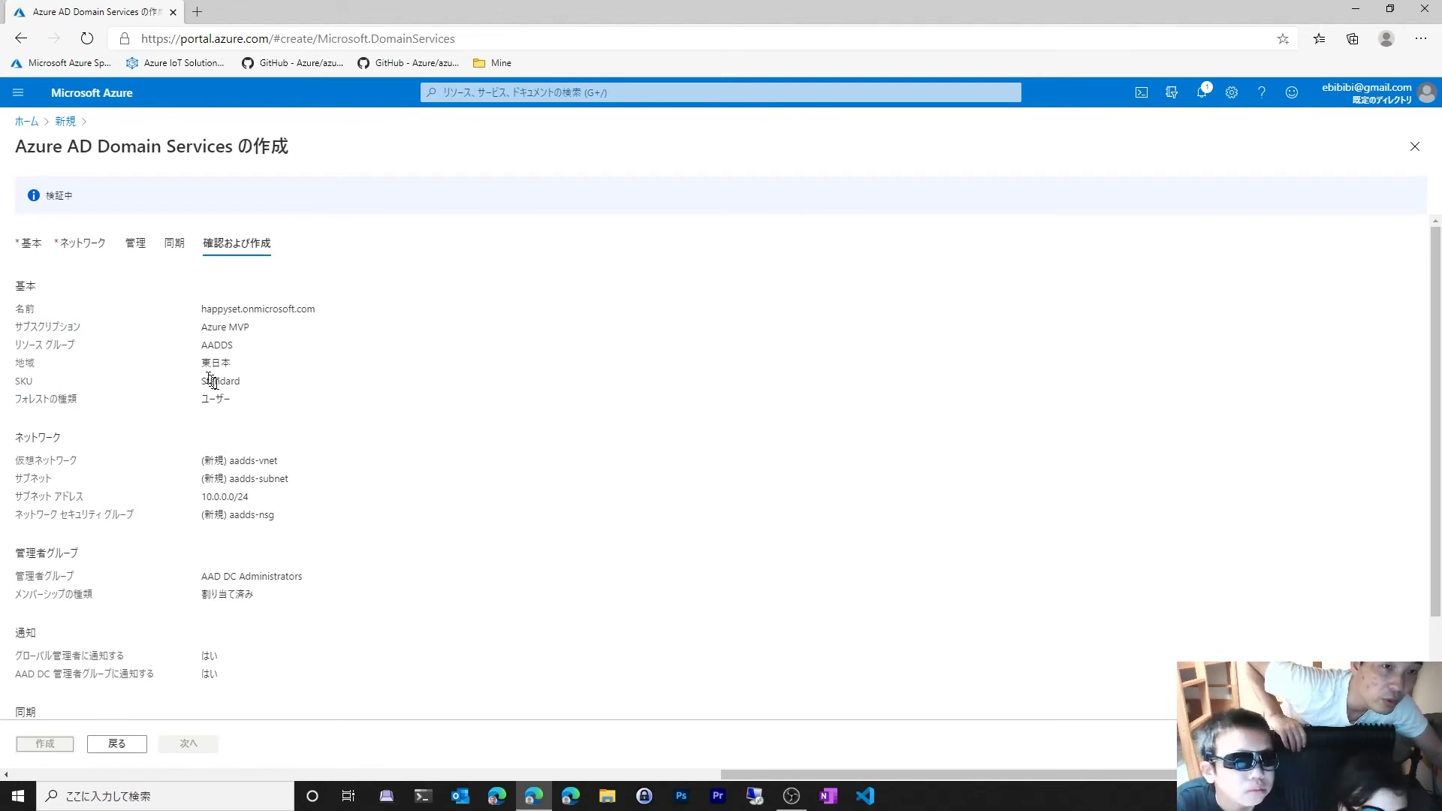
scroll(203, 365, "down", 2)
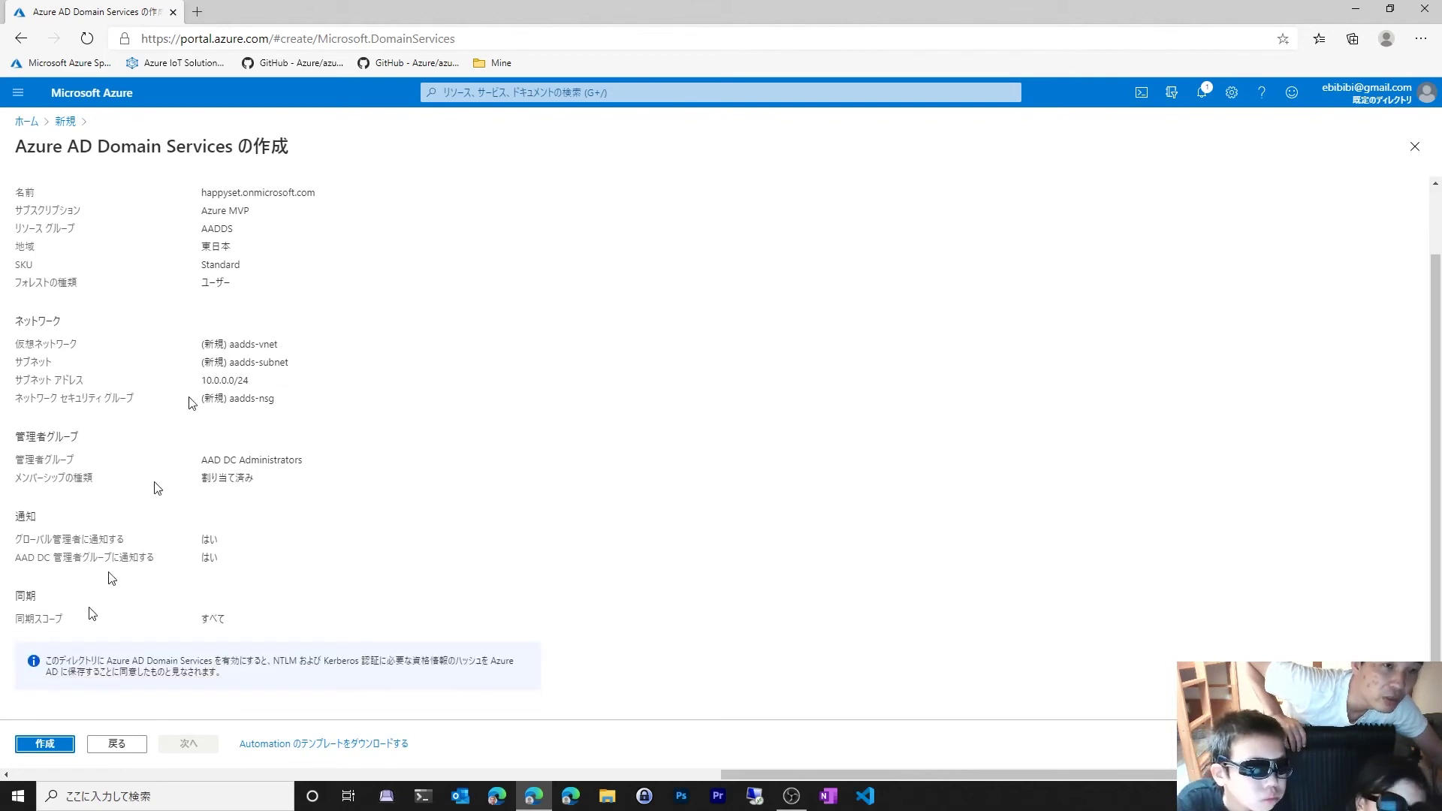
left_click(48, 743)
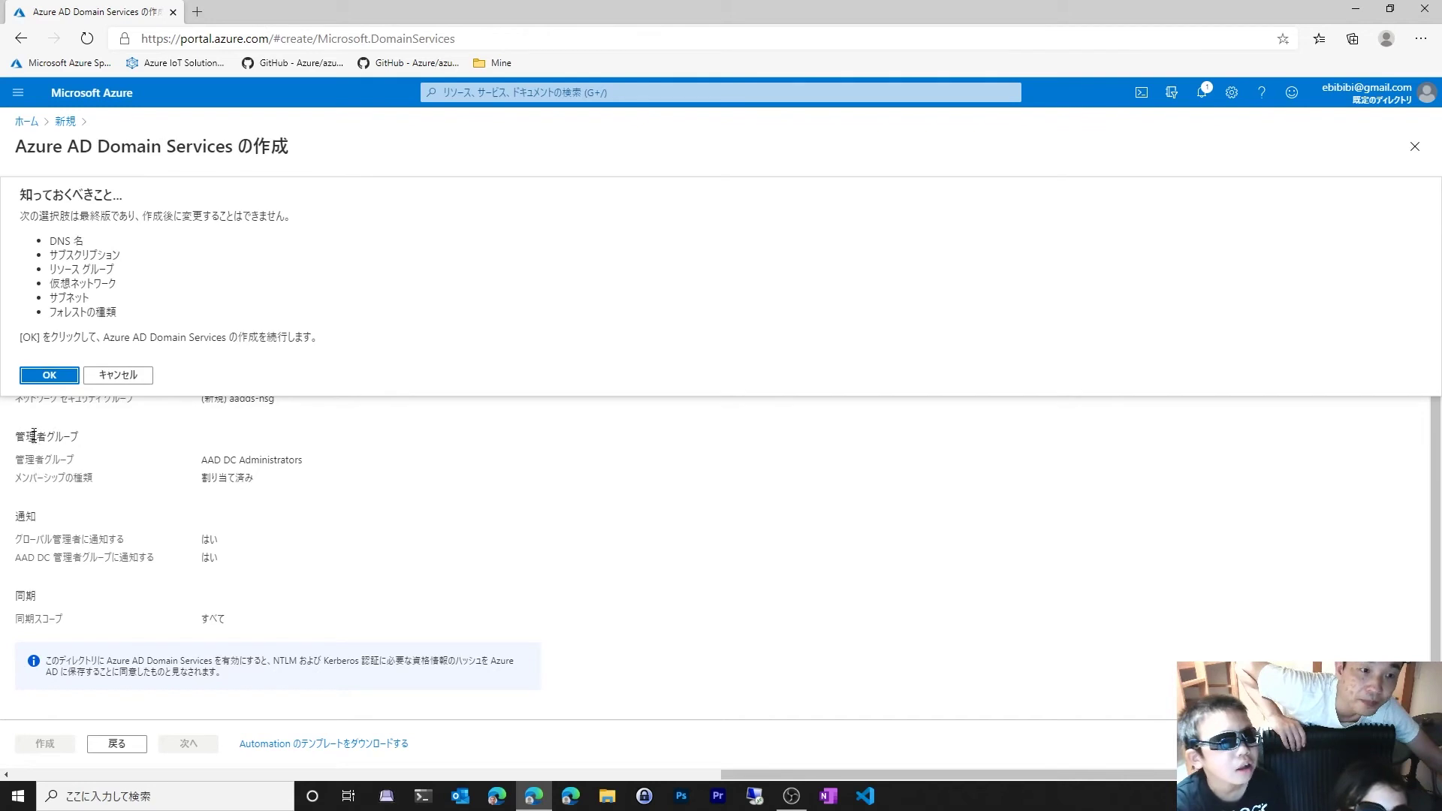
left_click(47, 377)
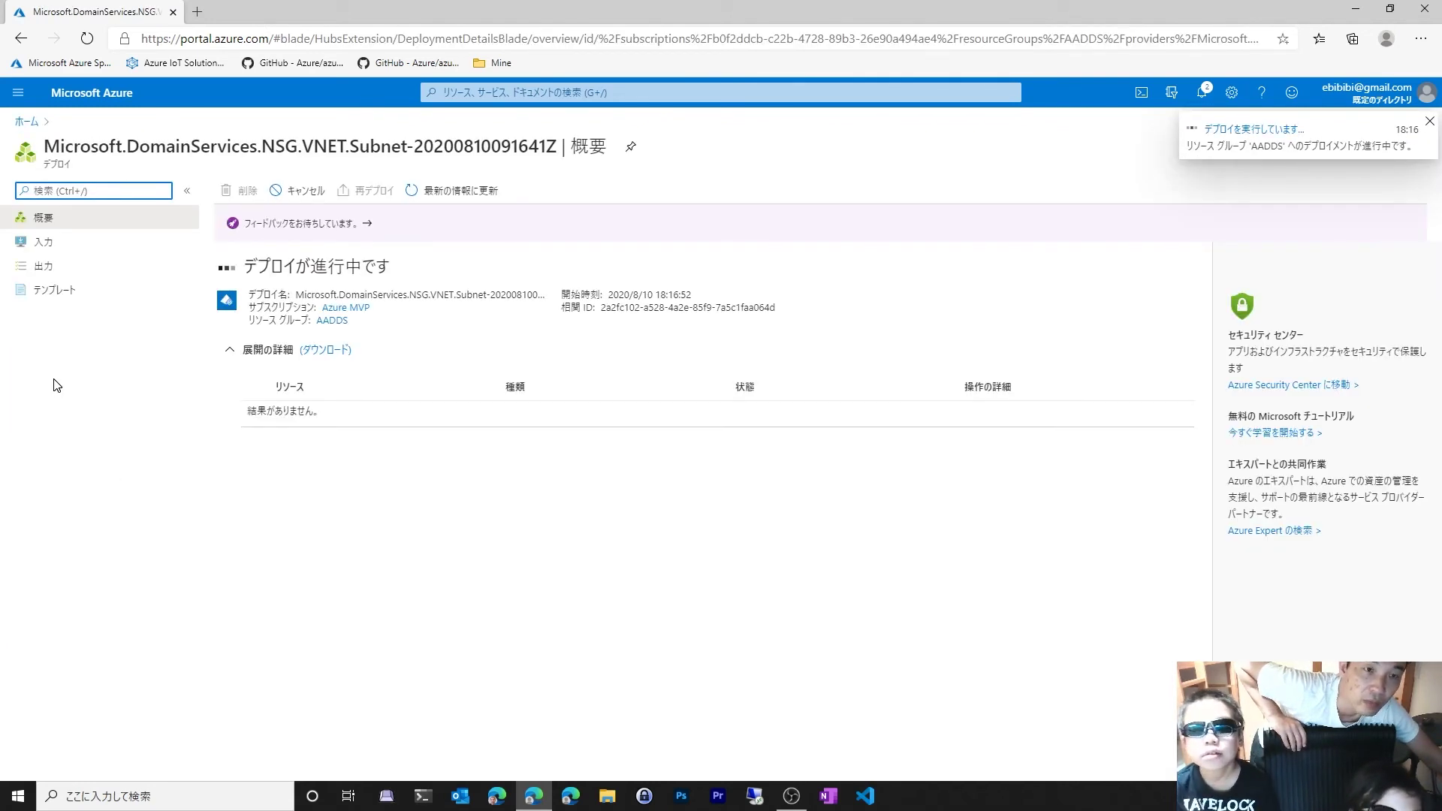